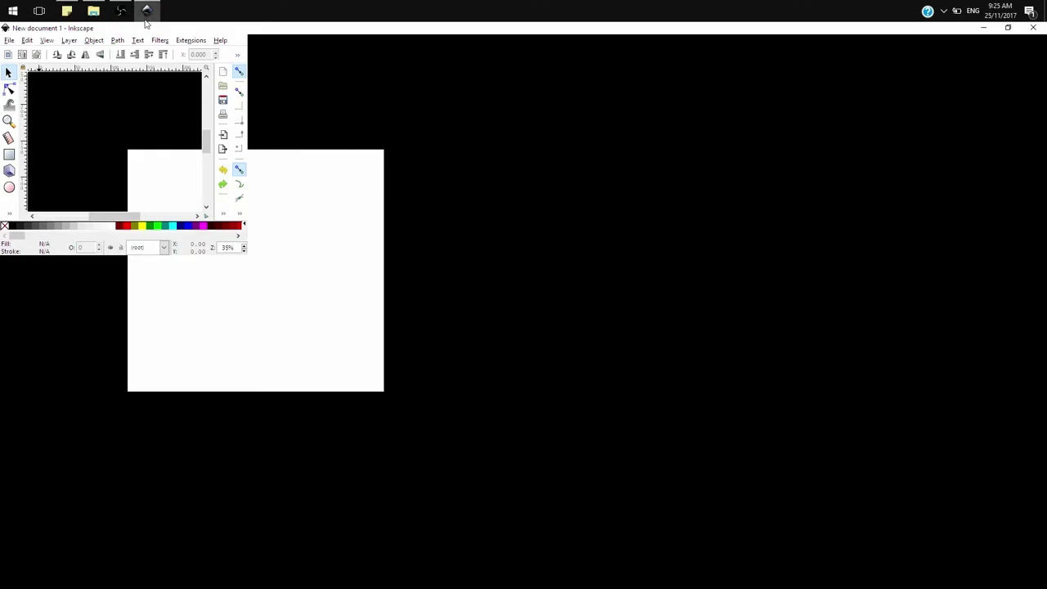
- Start opening an existing document from the blank new Inkscape window
{"action": "mouse_move", "coordinate": [147, 14]}
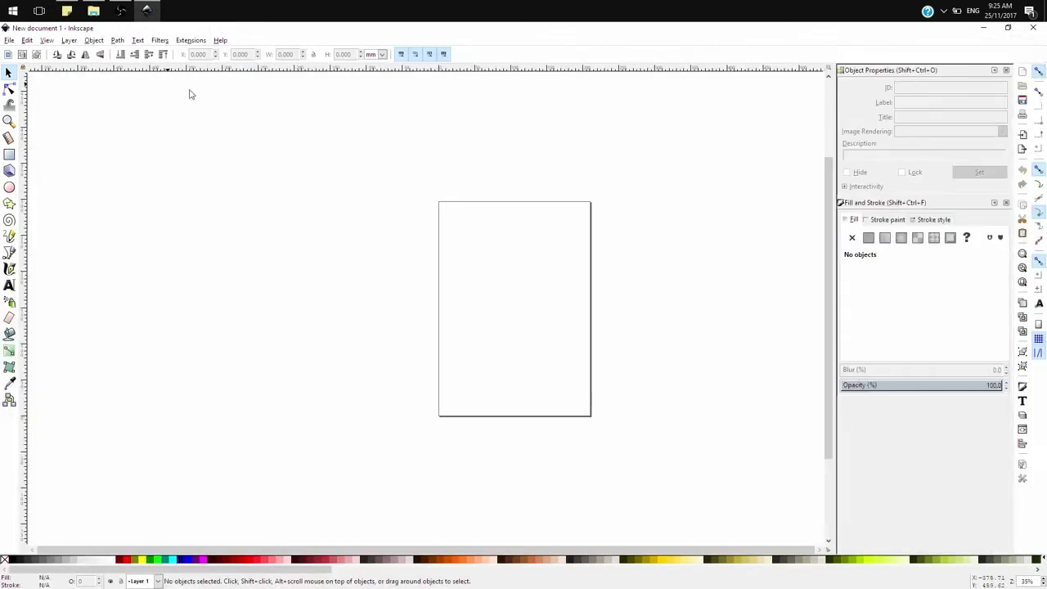
{"action": "left_click", "coordinate": [9, 40]}
{"action": "left_click", "coordinate": [37, 82]}
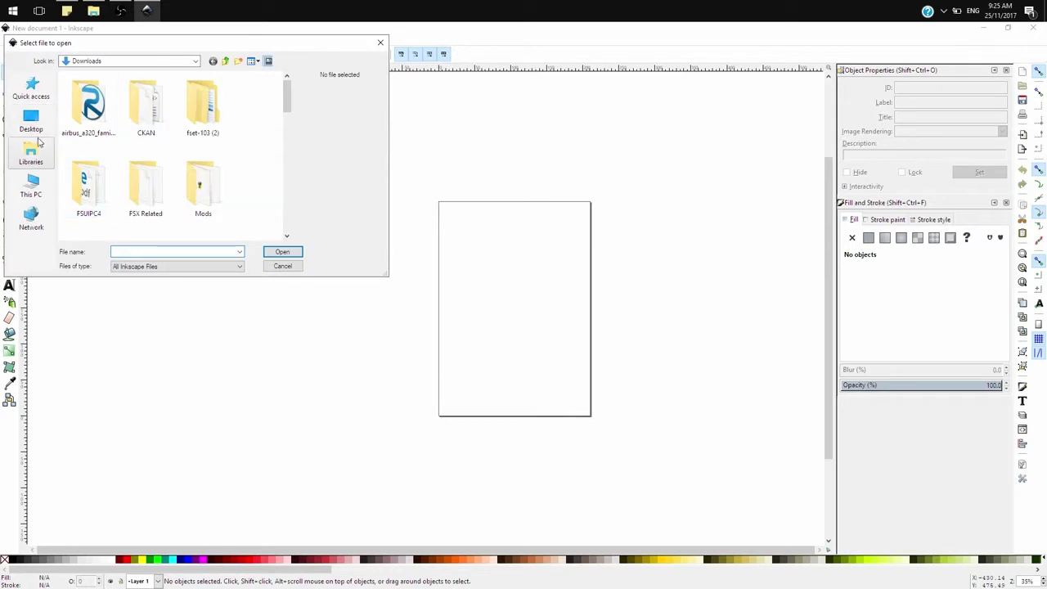
- Open STI Logo.png from This PC > Downloads, importing it as an embedded bitmap
{"action": "left_click", "coordinate": [35, 126]}
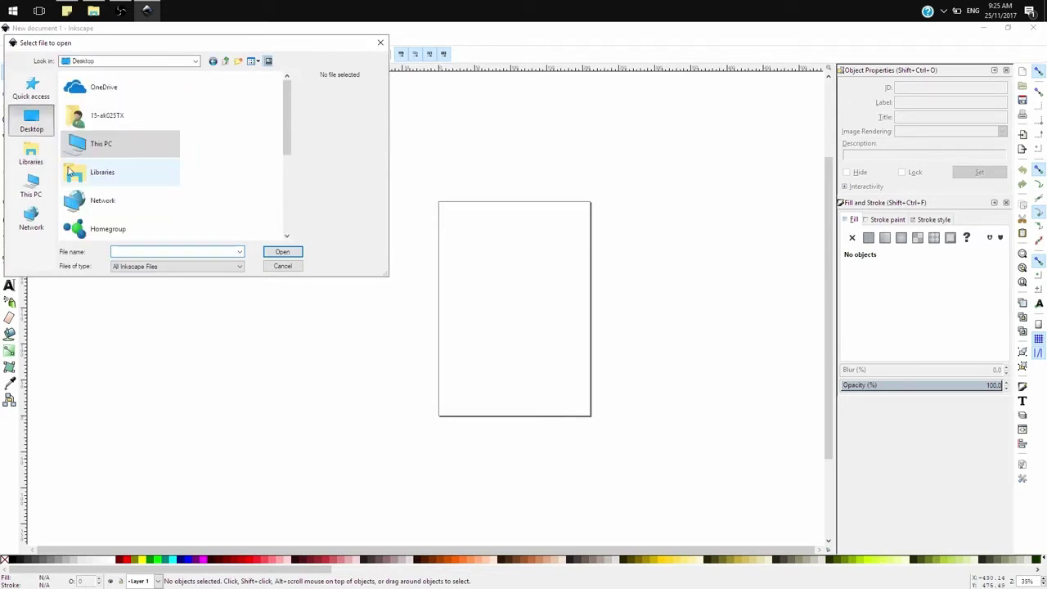
{"action": "left_click", "coordinate": [34, 186]}
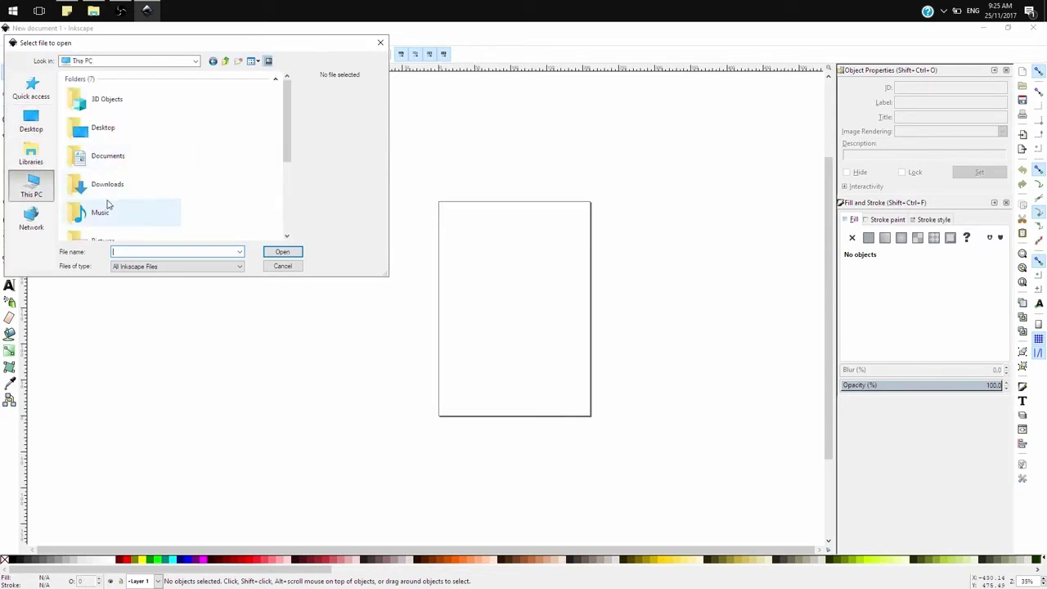
{"action": "double_click", "coordinate": [108, 186]}
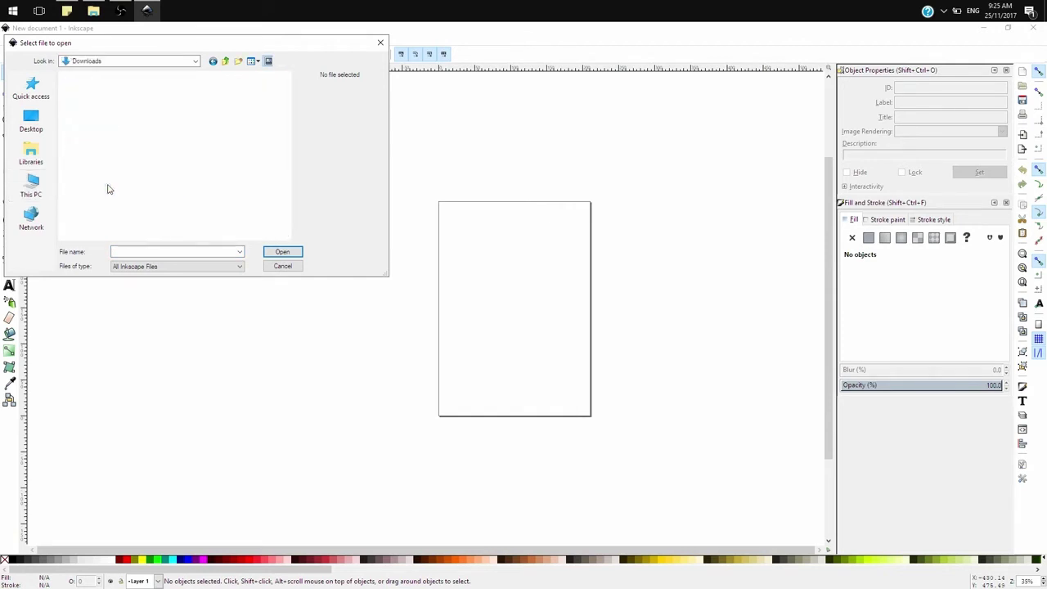
{"action": "scroll", "coordinate": [126, 186], "scroll_direction": "down", "scroll_amount": 5}
{"action": "scroll", "coordinate": [127, 186], "scroll_direction": "down", "scroll_amount": 3}
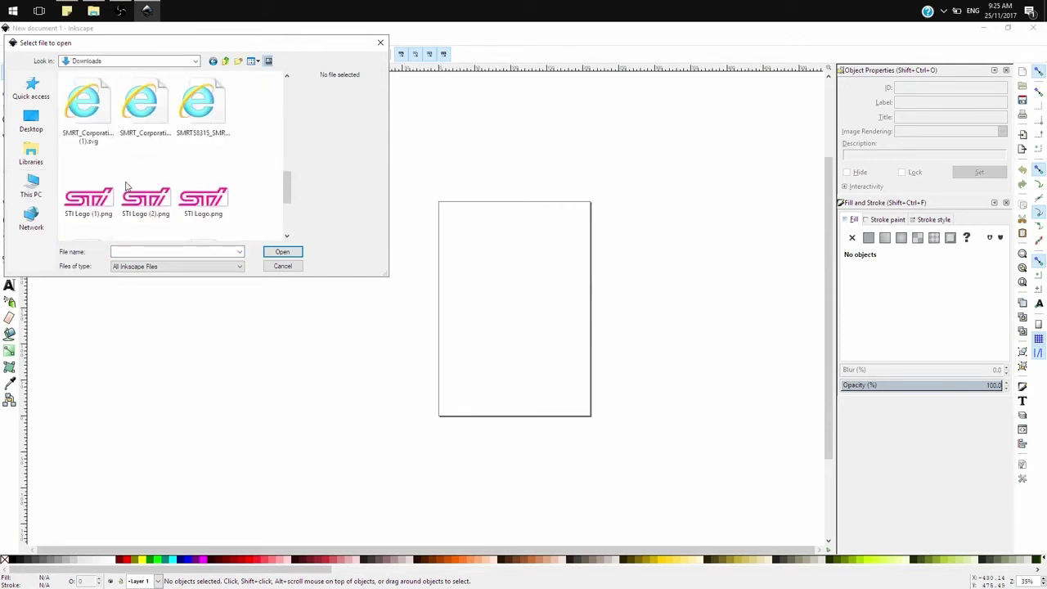
{"action": "double_click", "coordinate": [201, 199]}
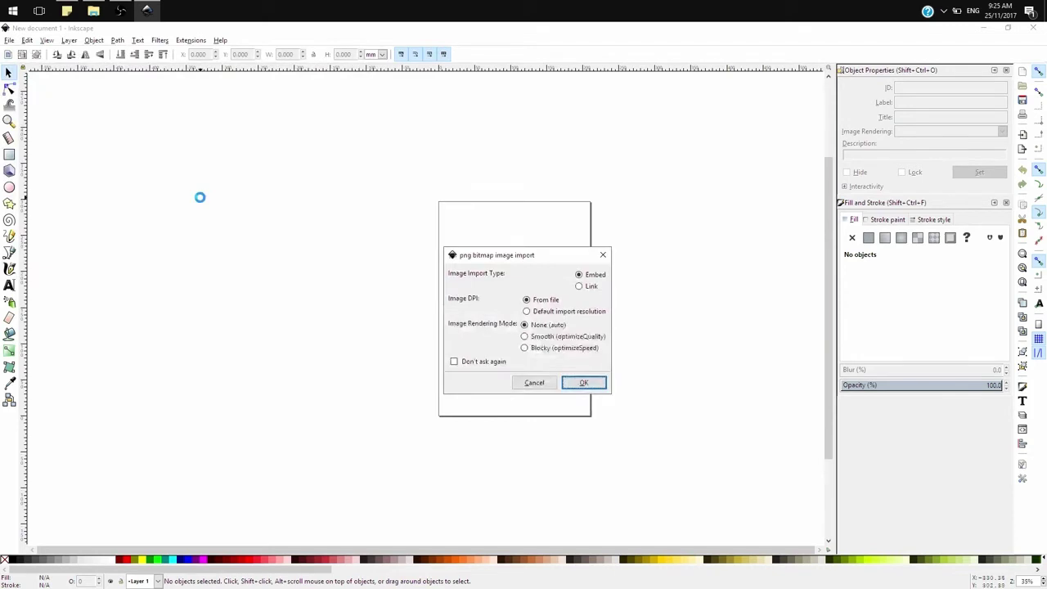
{"action": "left_click", "coordinate": [601, 384]}
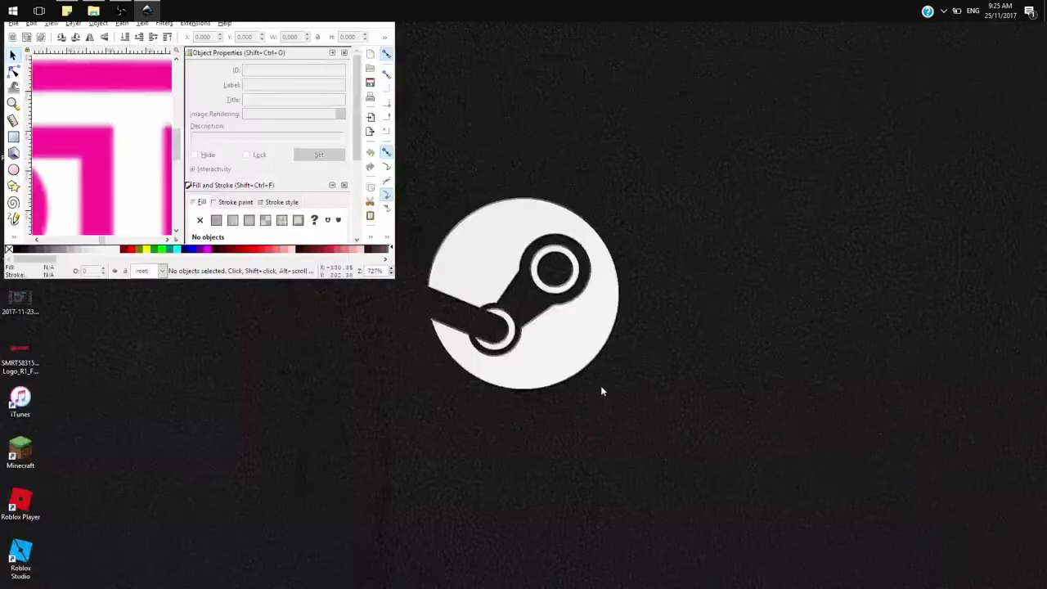
- Restore the window showing the logo, then select the STI image and move it upward
{"action": "left_click", "coordinate": [149, 11]}
{"action": "left_click", "coordinate": [149, 11]}
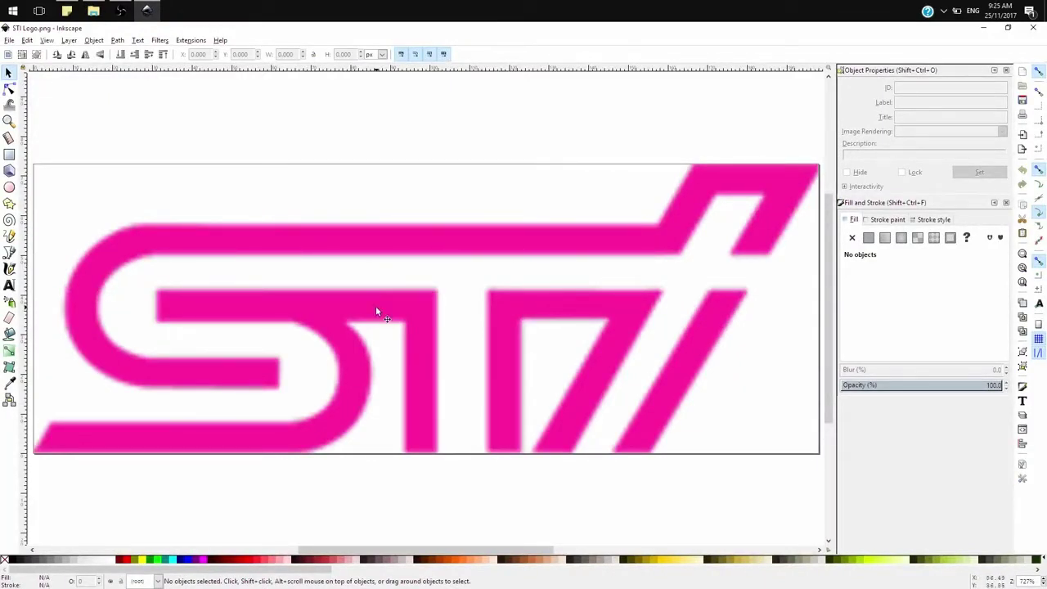
{"action": "scroll", "coordinate": [376, 305], "scroll_direction": "down", "scroll_amount": 1, "text": "ctrl"}
{"action": "scroll", "coordinate": [371, 281], "scroll_direction": "up", "scroll_amount": 1}
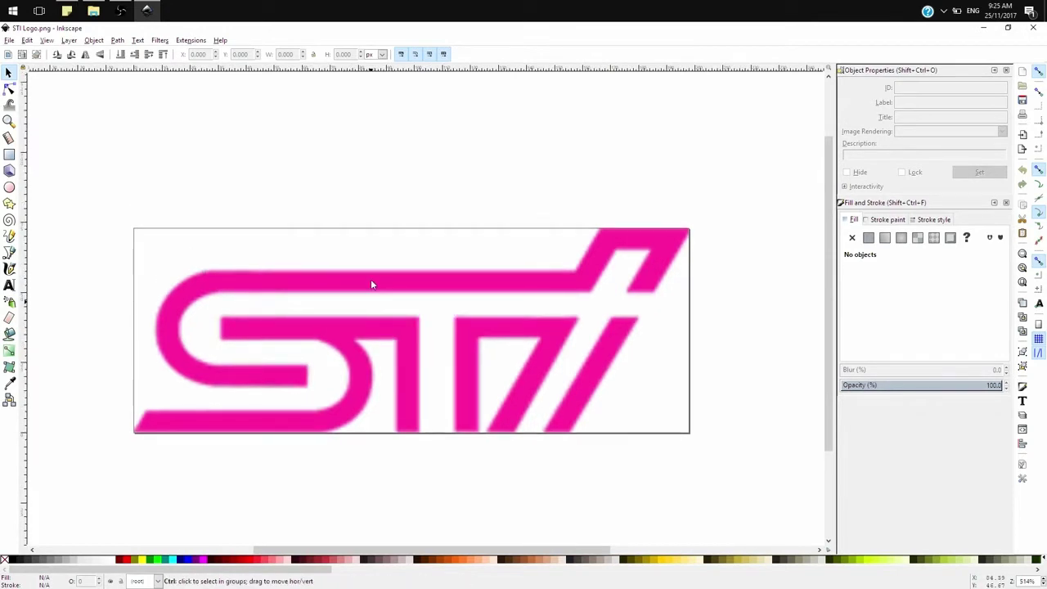
{"action": "scroll", "coordinate": [371, 281], "scroll_direction": "up", "scroll_amount": 1, "text": "ctrl"}
{"action": "scroll", "coordinate": [371, 281], "scroll_direction": "down", "scroll_amount": 1, "text": "ctrl"}
{"action": "left_click", "coordinate": [372, 282]}
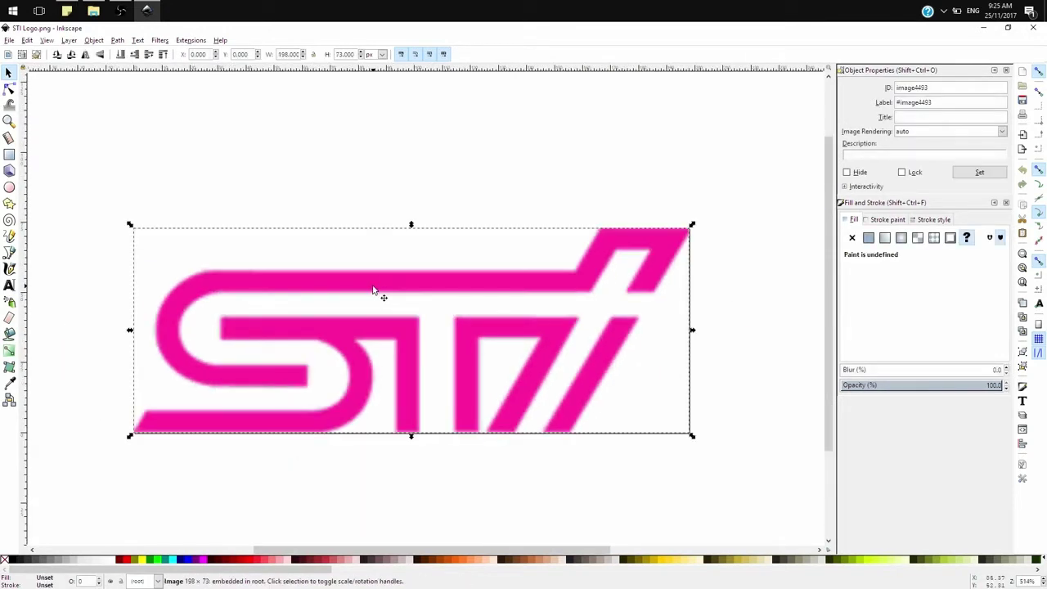
{"action": "left_click_drag", "start_coordinate": [409, 292], "coordinate": [373, 166]}
- Drag the STI logo image back down so it sits over the page
{"action": "left_click", "coordinate": [705, 210]}
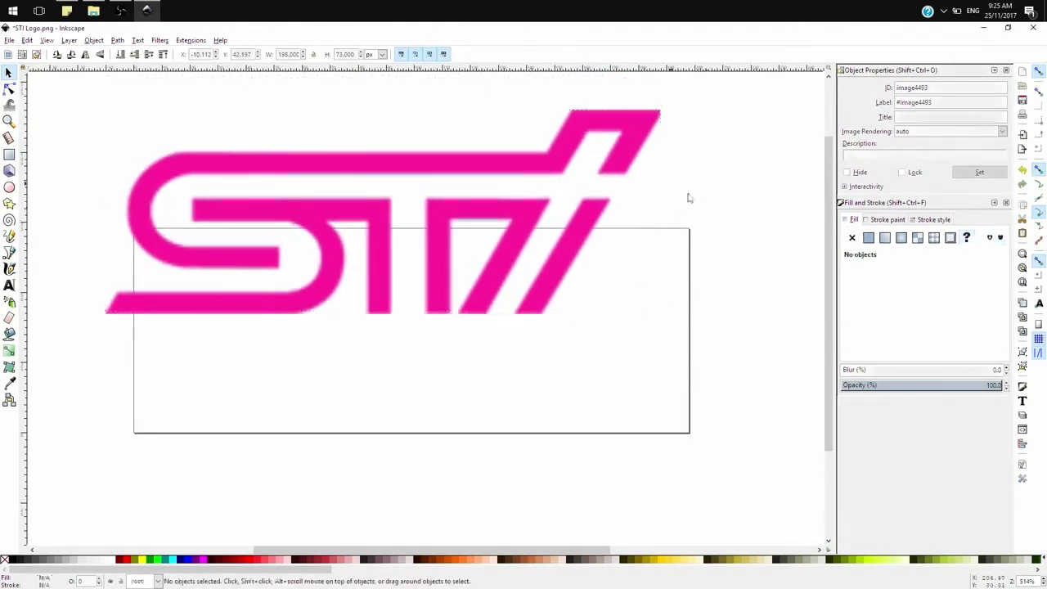
{"action": "left_click", "coordinate": [636, 117]}
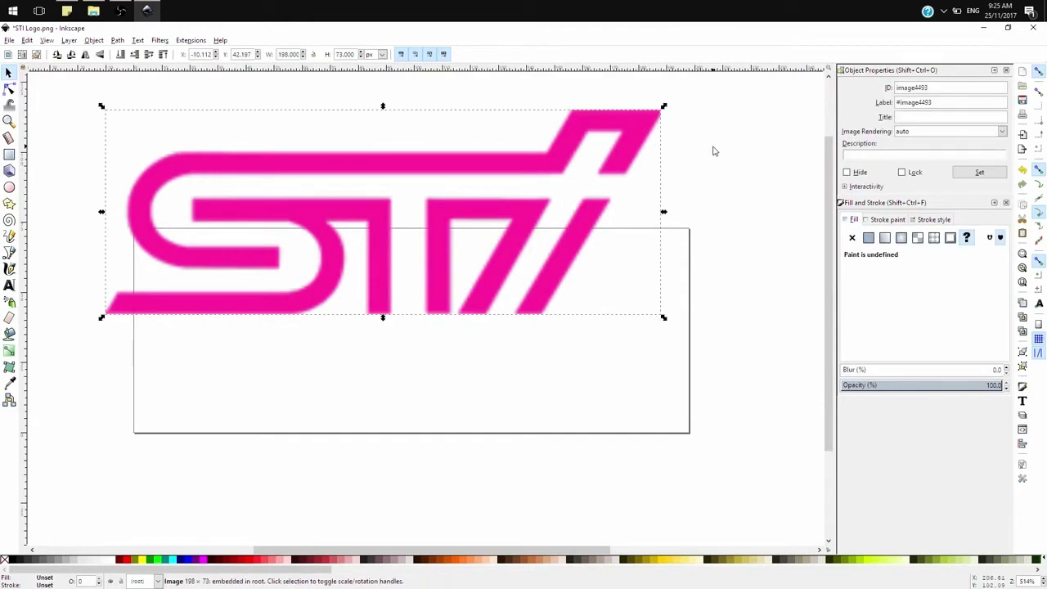
{"action": "left_click", "coordinate": [705, 150]}
{"action": "left_click", "coordinate": [631, 129]}
{"action": "scroll", "coordinate": [632, 129], "scroll_direction": "up", "scroll_amount": 7, "text": "ctrl"}
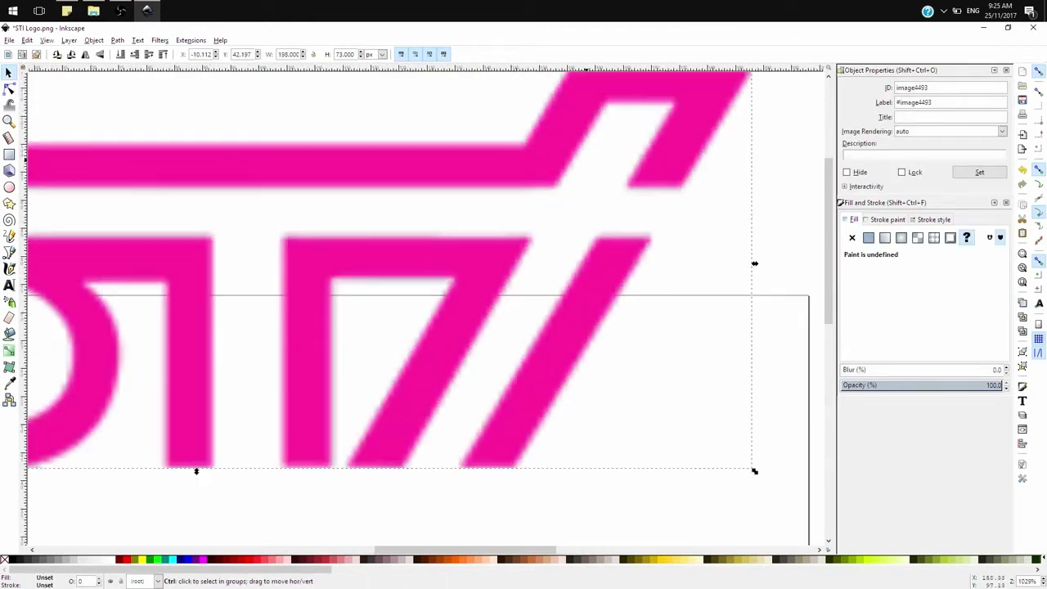
{"action": "scroll", "coordinate": [530, 177], "scroll_direction": "up", "scroll_amount": 2, "text": "ctrl"}
{"action": "scroll", "coordinate": [479, 272], "scroll_direction": "down", "scroll_amount": 9, "text": "ctrl"}
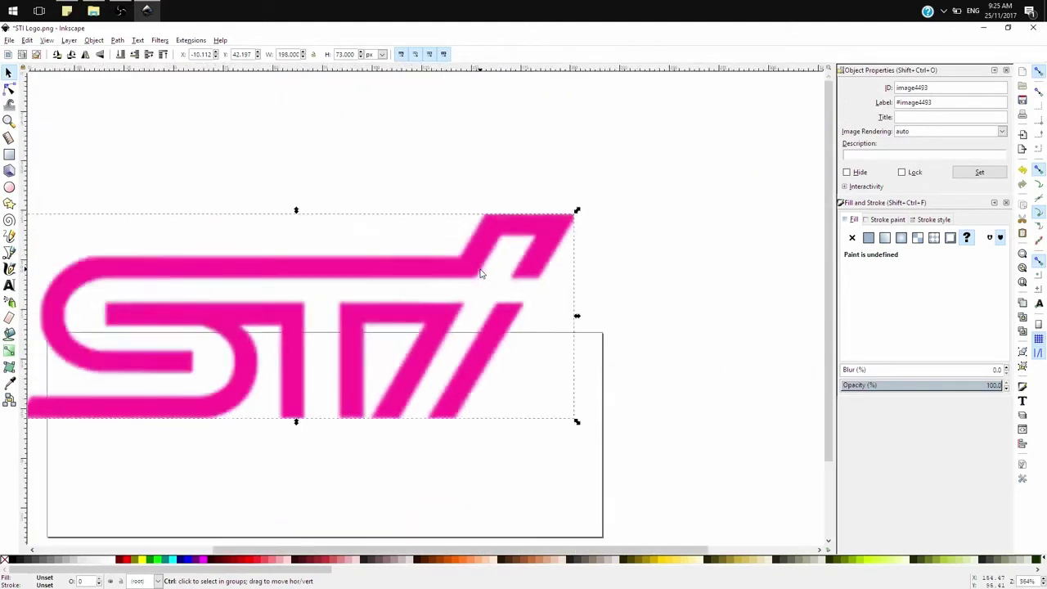
{"action": "scroll", "coordinate": [479, 273], "scroll_direction": "down", "scroll_amount": 1, "text": "ctrl"}
{"action": "scroll", "coordinate": [200, 300], "scroll_direction": "up", "scroll_amount": 7, "text": "ctrl"}
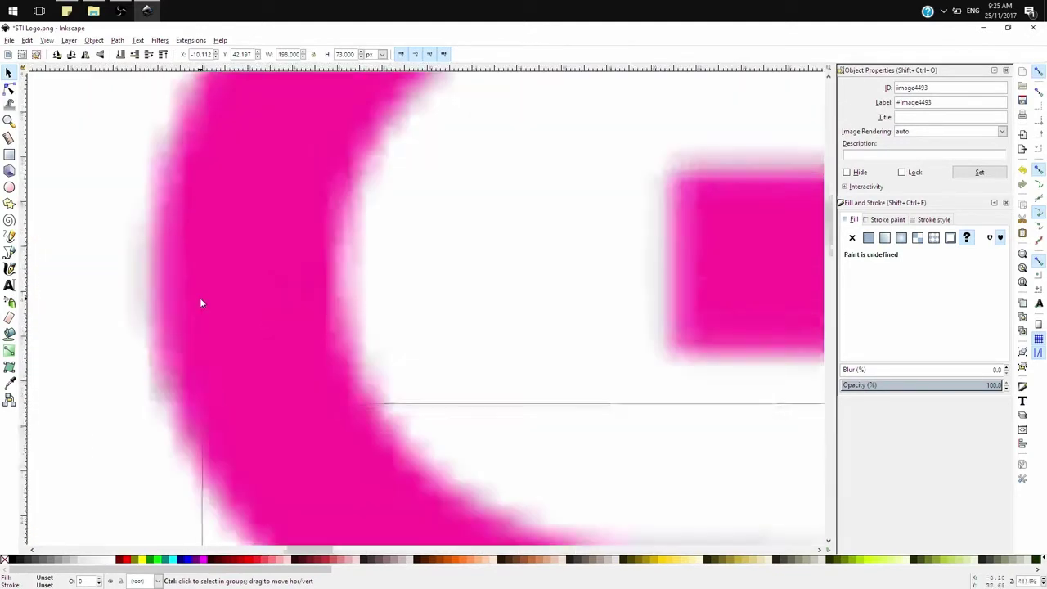
{"action": "scroll", "coordinate": [200, 301], "scroll_direction": "down", "scroll_amount": 6, "text": "ctrl"}
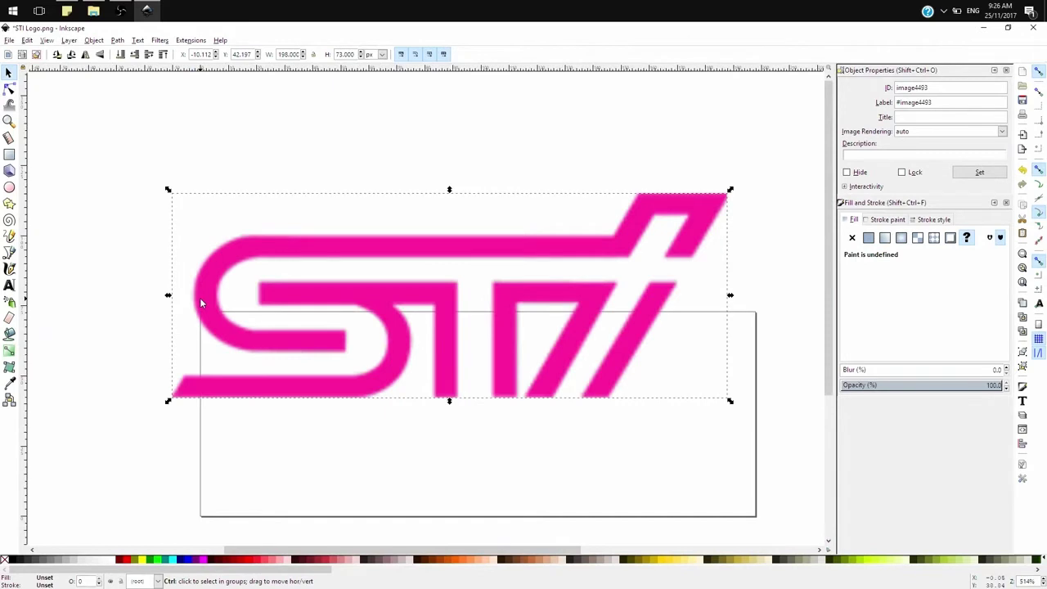
{"action": "left_click", "coordinate": [256, 132]}
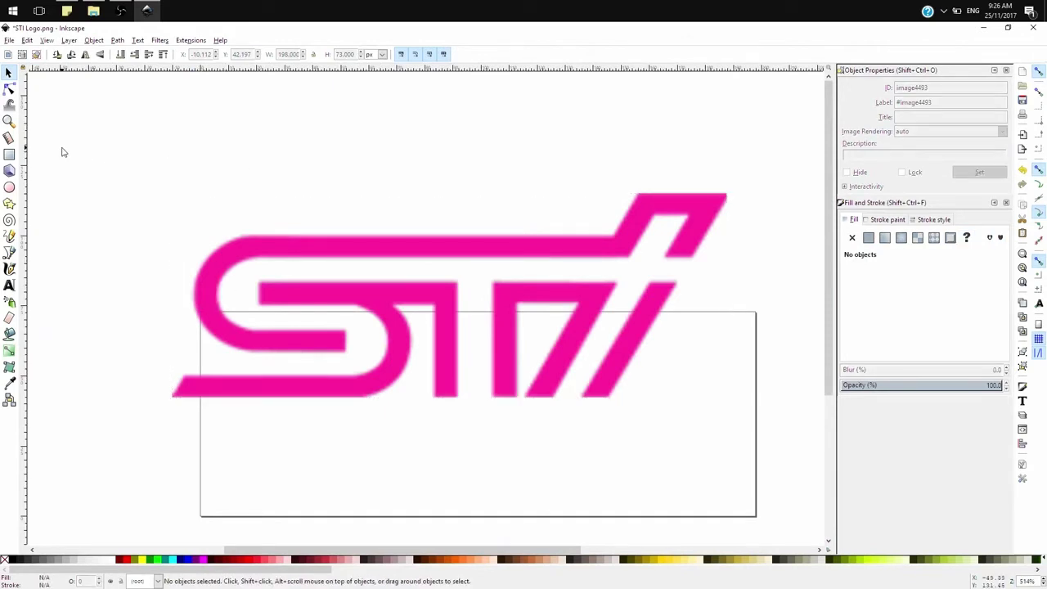
{"action": "left_click_drag", "start_coordinate": [477, 258], "coordinate": [474, 343]}
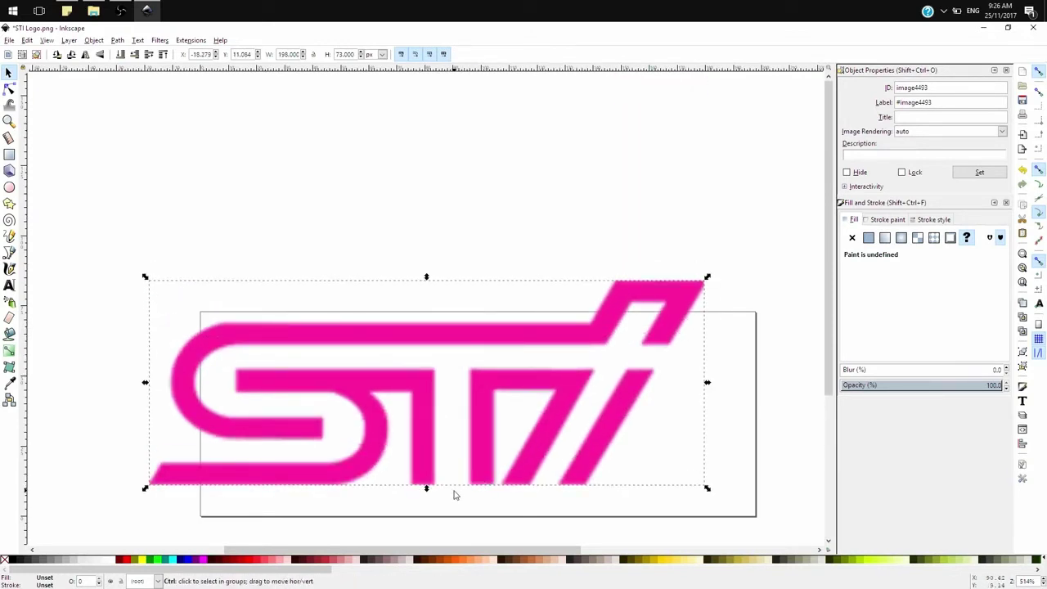
{"action": "scroll", "coordinate": [453, 493], "scroll_direction": "up", "scroll_amount": 1}
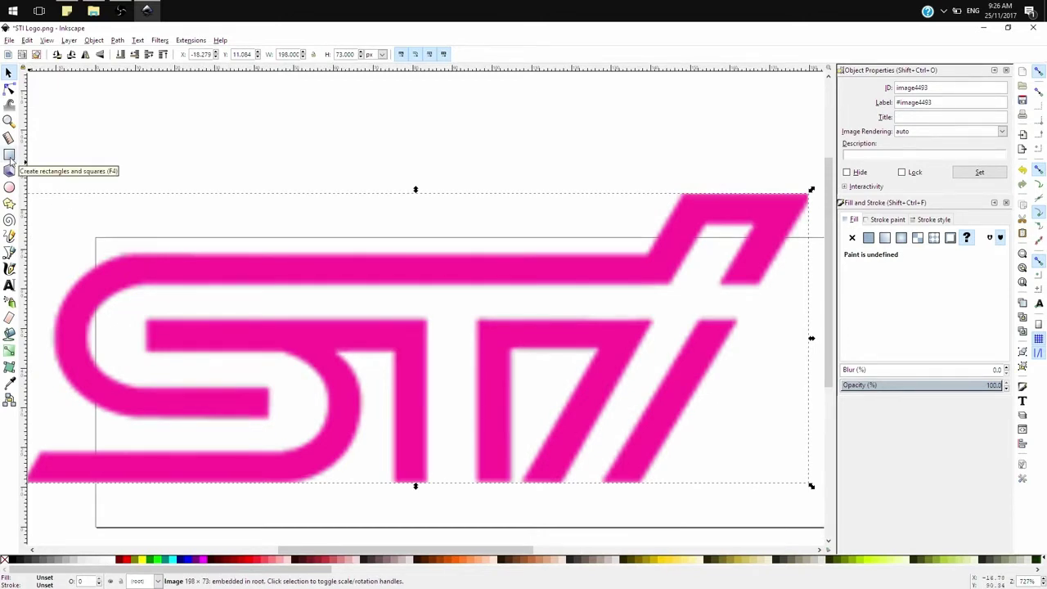
- Draw a lime-green (cdde87ff) rectangle over the S's top bar and duplicate it
{"action": "left_click", "coordinate": [9, 155]}
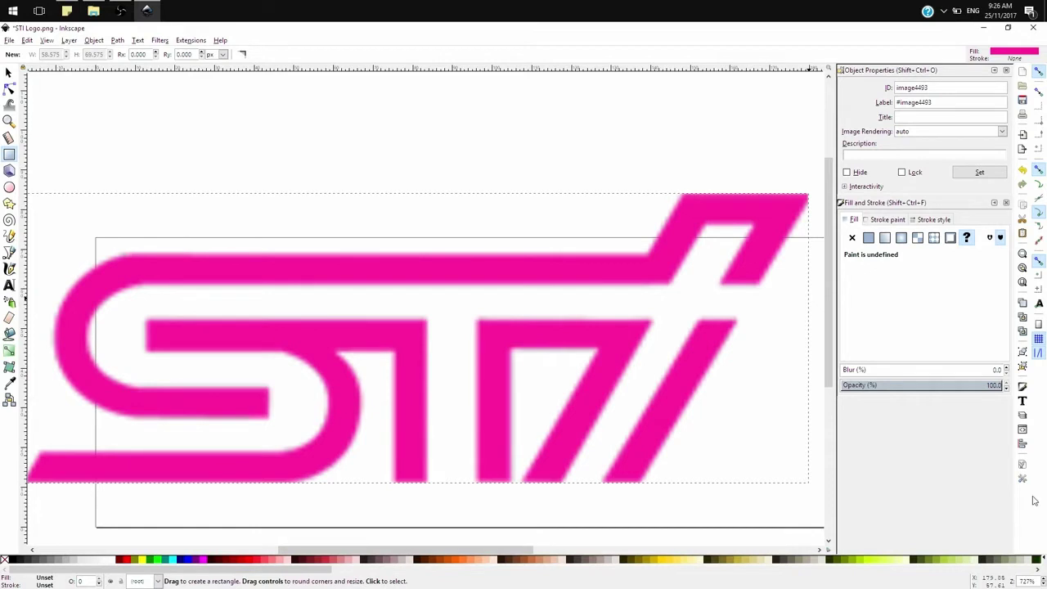
{"action": "left_click", "coordinate": [962, 560]}
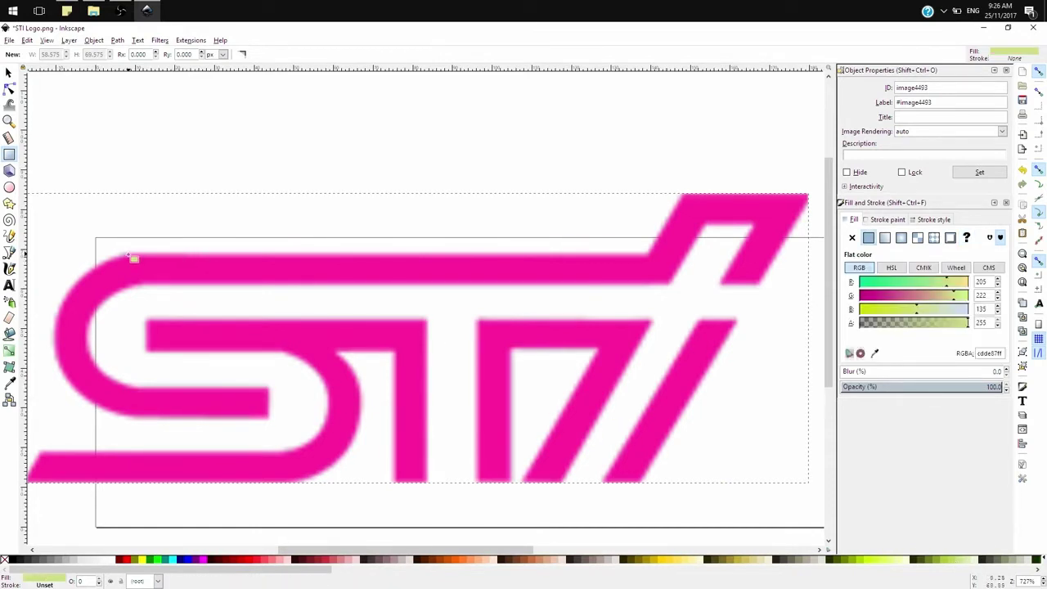
{"action": "left_click_drag", "start_coordinate": [128, 256], "coordinate": [664, 285]}
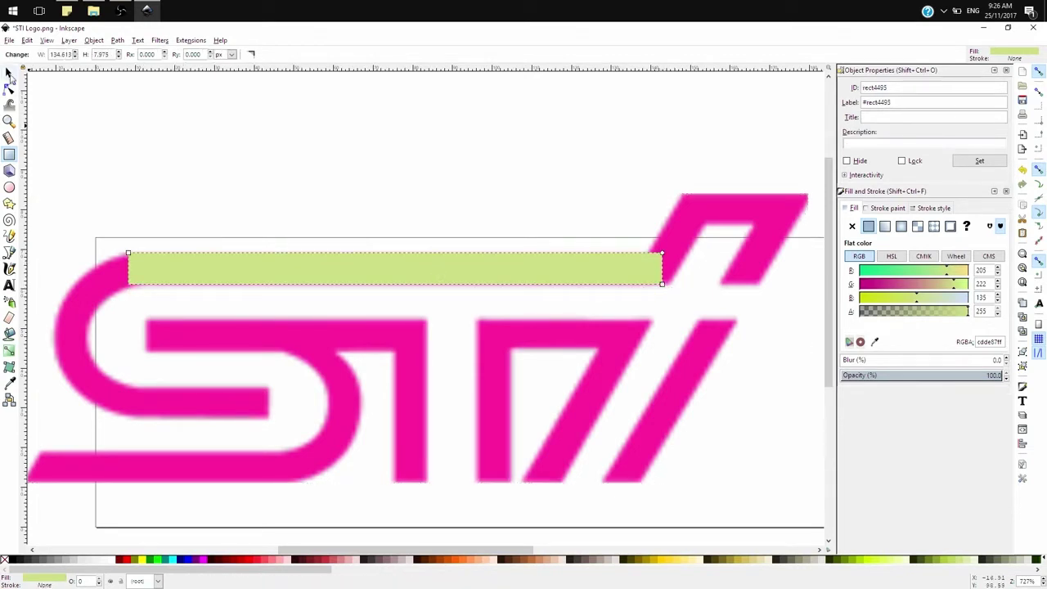
{"action": "left_click", "coordinate": [9, 72]}
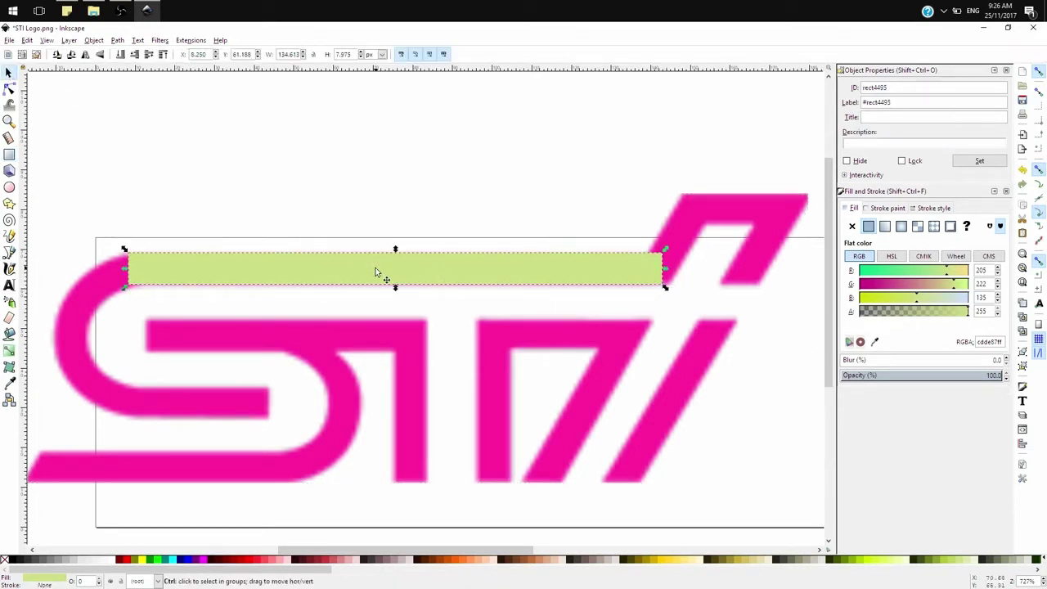
{"action": "key", "text": "ctrl+d"}
- Fit one green bar copy over the slash's top and another across the S's middle stroke
{"action": "left_click_drag", "start_coordinate": [375, 272], "coordinate": [509, 210]}
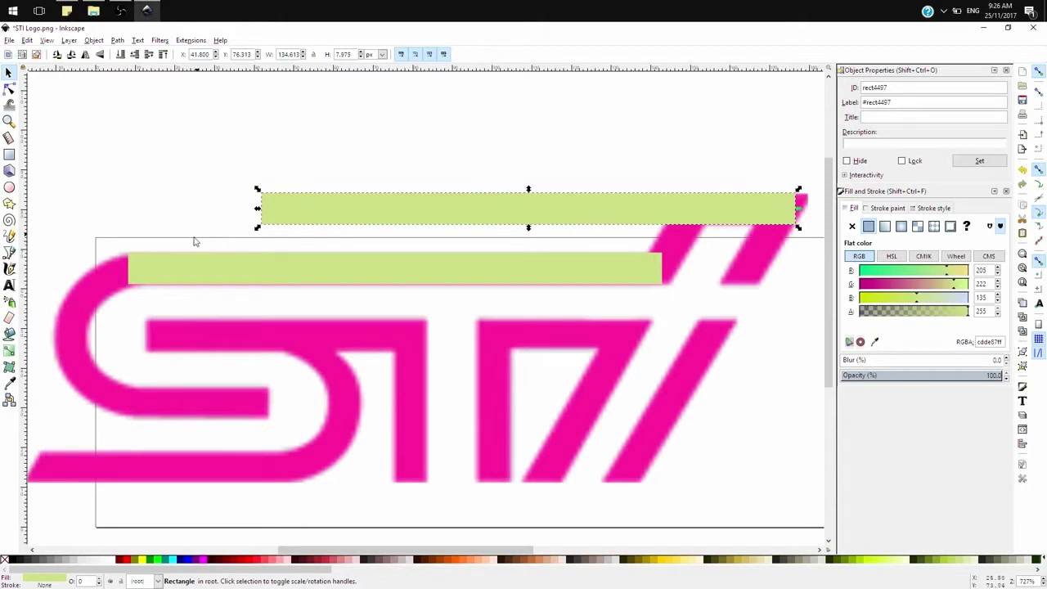
{"action": "left_click_drag", "start_coordinate": [258, 210], "coordinate": [680, 242]}
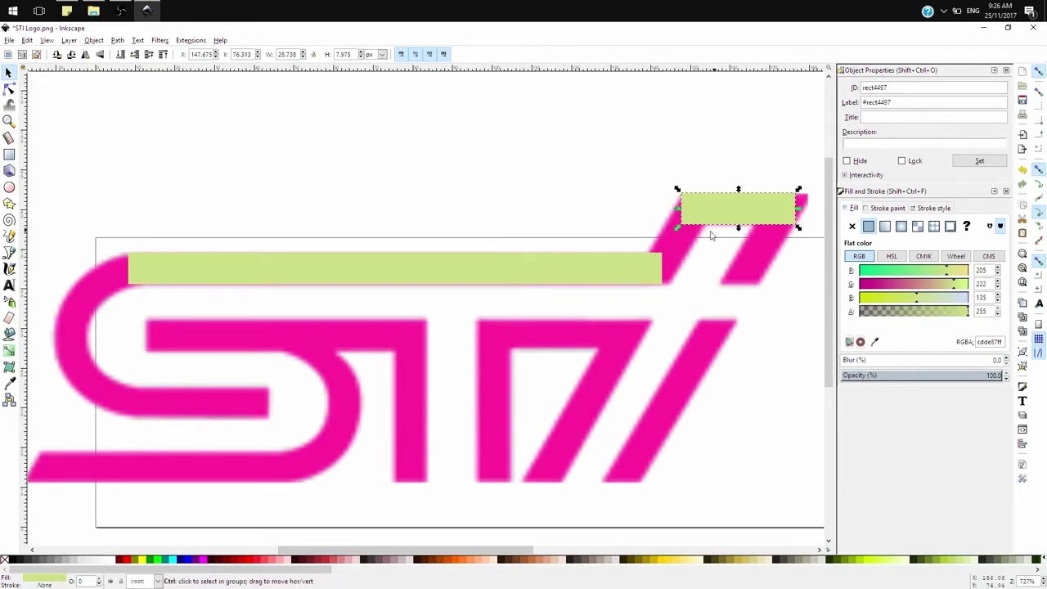
{"action": "key", "text": "ctrl+d"}
{"action": "left_click_drag", "start_coordinate": [740, 214], "coordinate": [201, 336]}
{"action": "left_click_drag", "start_coordinate": [264, 336], "coordinate": [420, 341]}
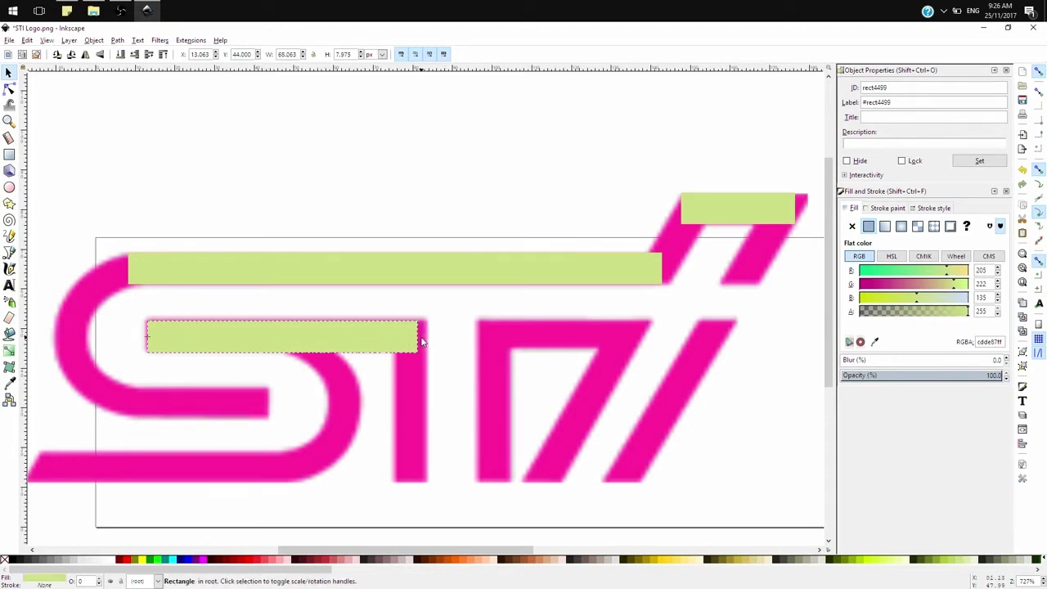
- Add green bar copies over the T's top stroke and the S's lower stroke
{"action": "key", "text": "ctrl+d"}
{"action": "left_click_drag", "start_coordinate": [310, 337], "coordinate": [641, 336]}
{"action": "left_click_drag", "start_coordinate": [747, 338], "coordinate": [632, 338]}
{"action": "left_click", "coordinate": [273, 341]}
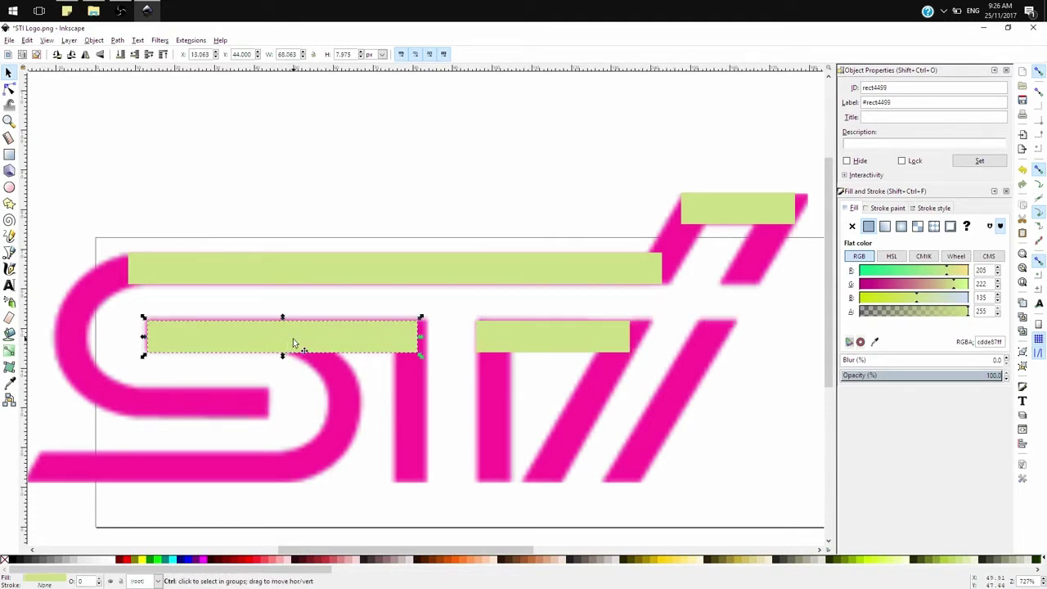
{"action": "key", "text": "ctrl+d"}
{"action": "left_click_drag", "start_coordinate": [339, 339], "coordinate": [318, 399]}
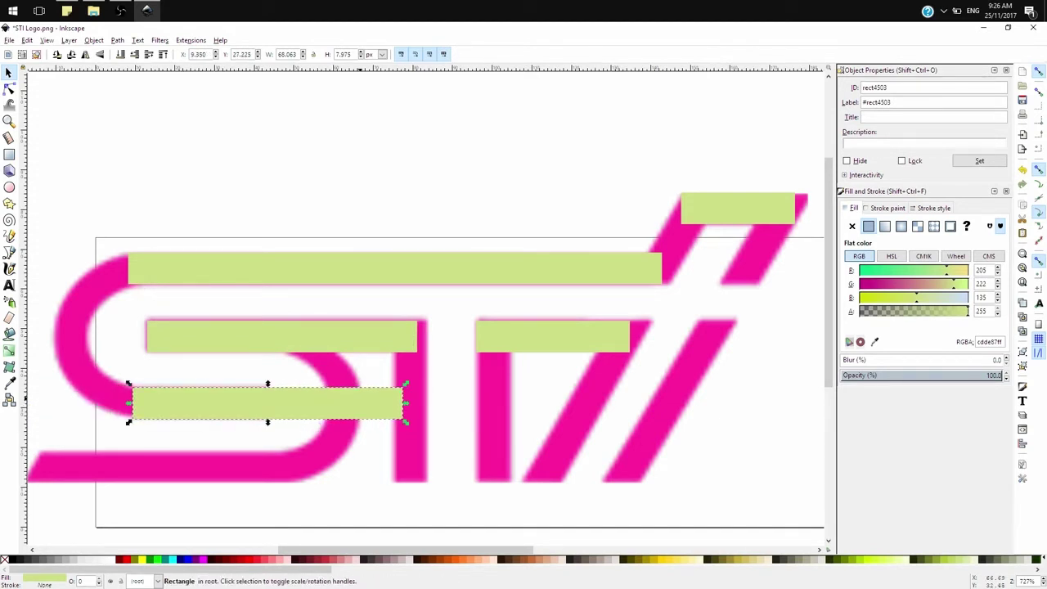
{"action": "left_click_drag", "start_coordinate": [406, 407], "coordinate": [299, 470]}
{"action": "key", "text": "ctrl+d"}
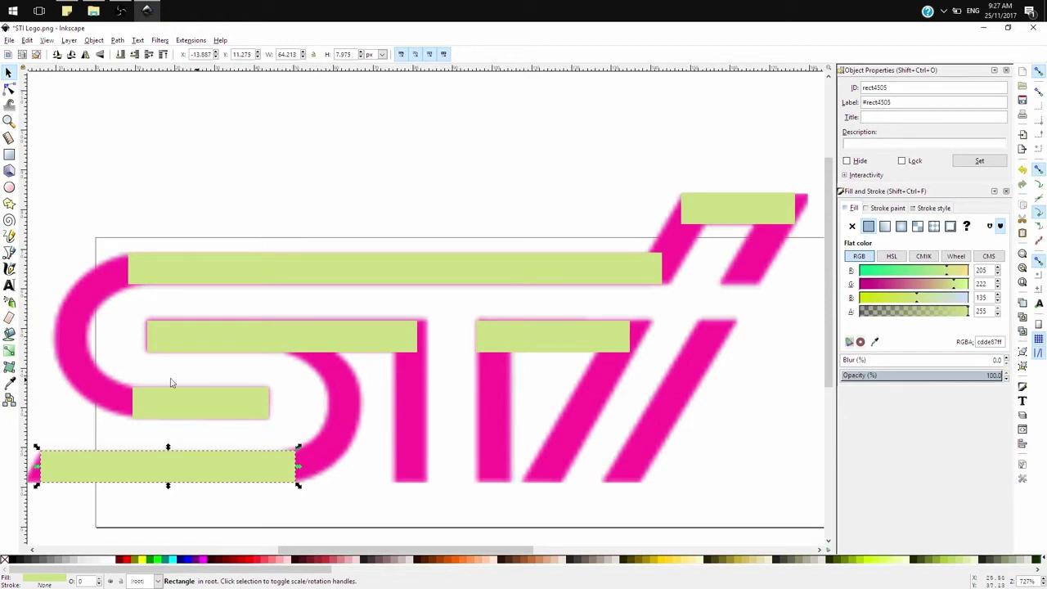
- Squeeze a copy of the middle bar into a thin vertical strip over the T's stem
{"action": "left_click", "coordinate": [344, 339]}
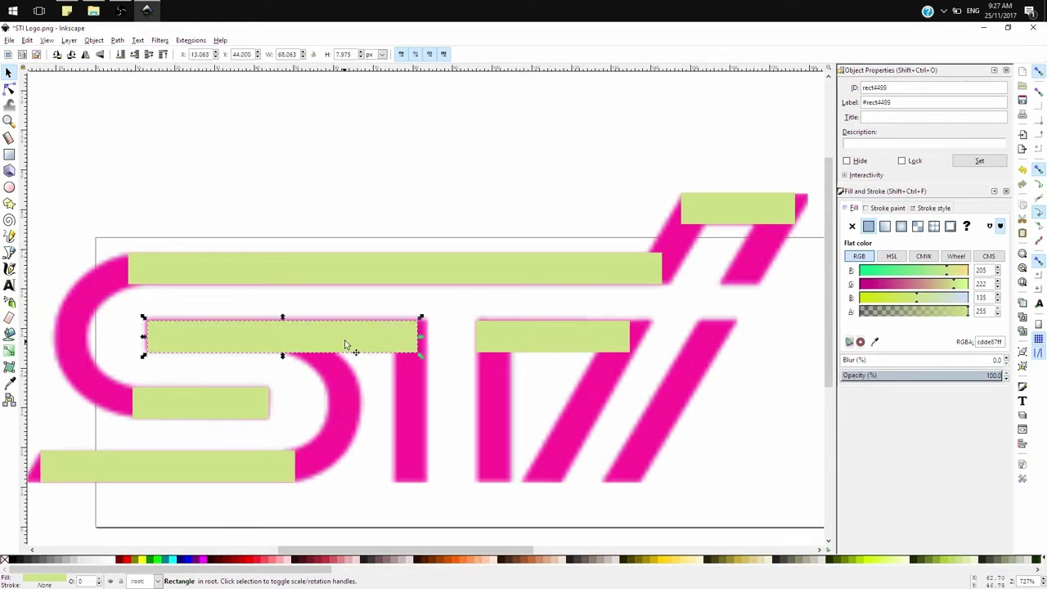
{"action": "left_click", "coordinate": [152, 345]}
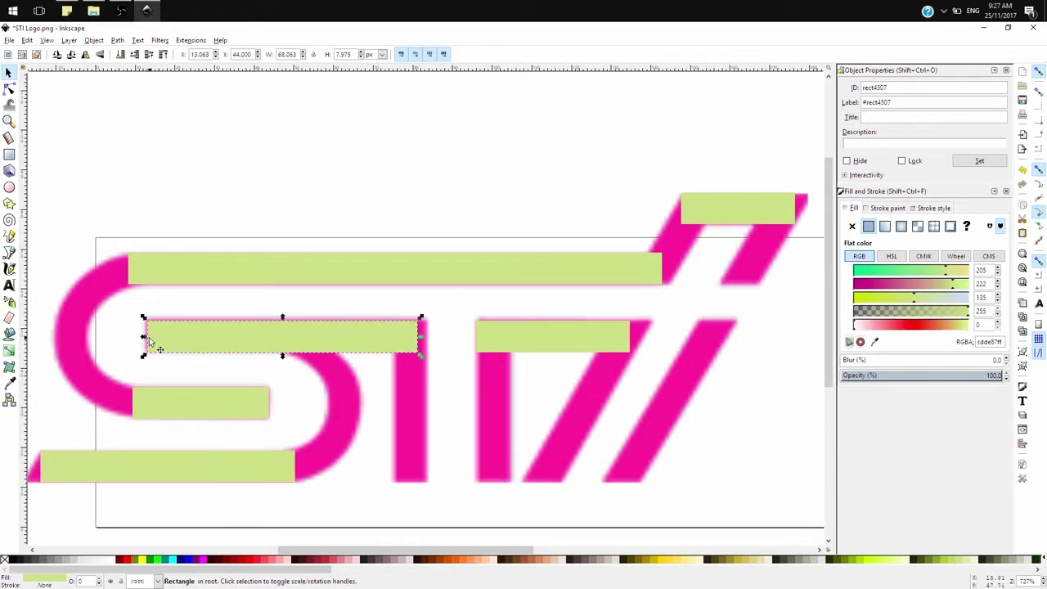
{"action": "left_click_drag", "start_coordinate": [147, 341], "coordinate": [450, 518]}
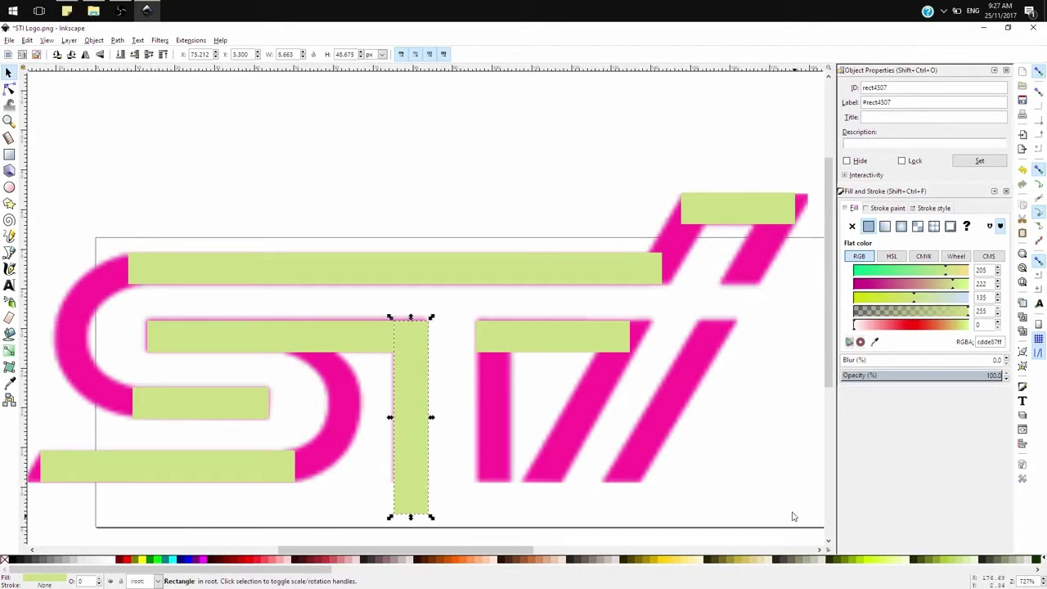
{"action": "scroll", "coordinate": [836, 543], "scroll_direction": "down", "scroll_amount": 4}
- Duplicate the bottom S bar and flip the copy down below the original
{"action": "left_click", "coordinate": [191, 325]}
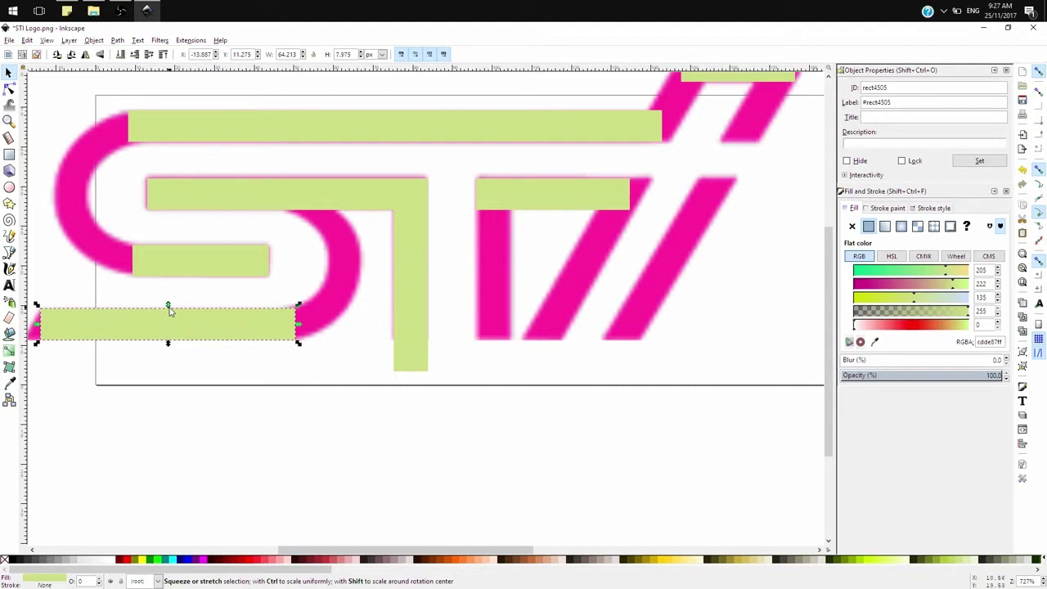
{"action": "key", "text": "ctrl+d"}
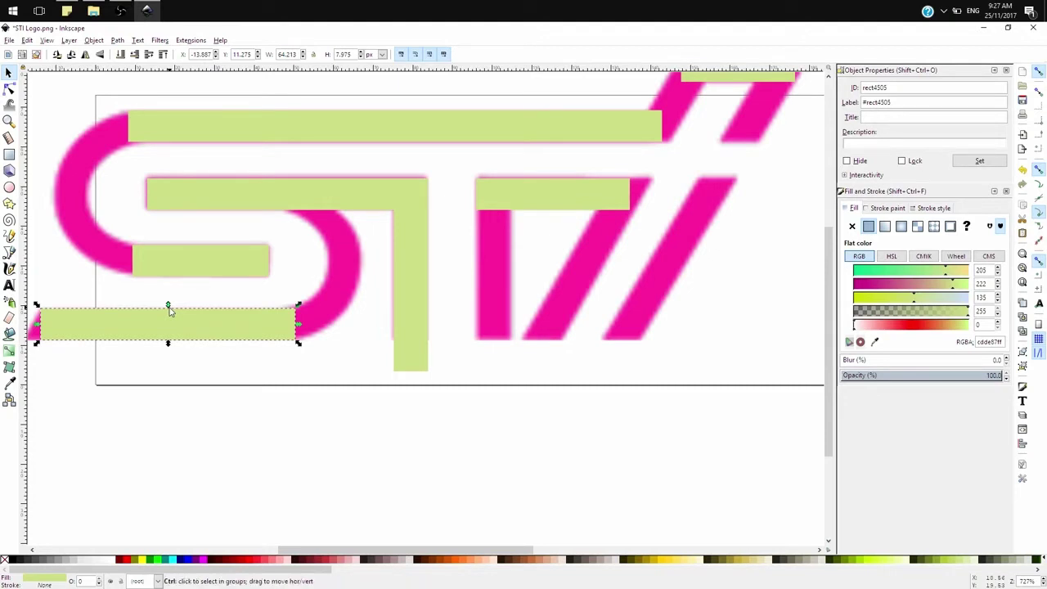
{"action": "left_click_drag", "start_coordinate": [170, 308], "coordinate": [161, 424]}
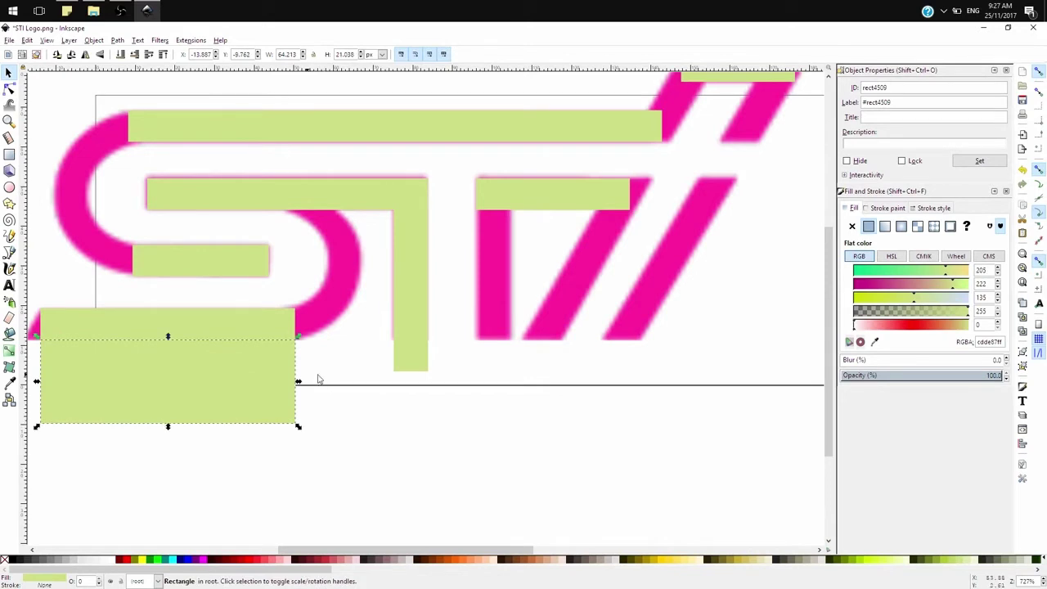
- Widen the lower rectangle and subtract it from the T's stem bar with Path > Difference
{"action": "left_click_drag", "start_coordinate": [300, 381], "coordinate": [506, 400]}
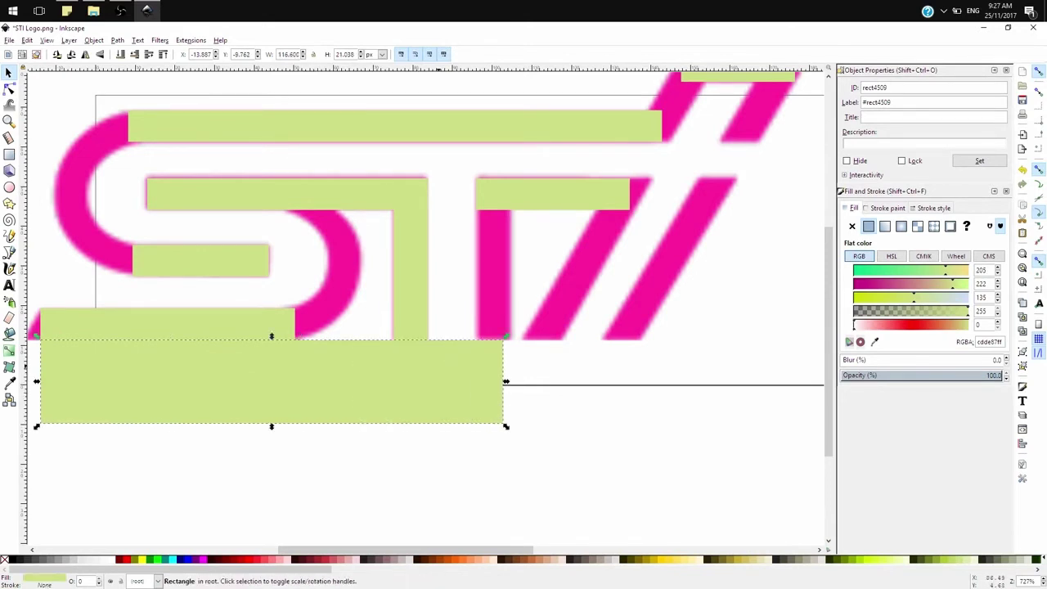
{"action": "key", "text": "shift"}
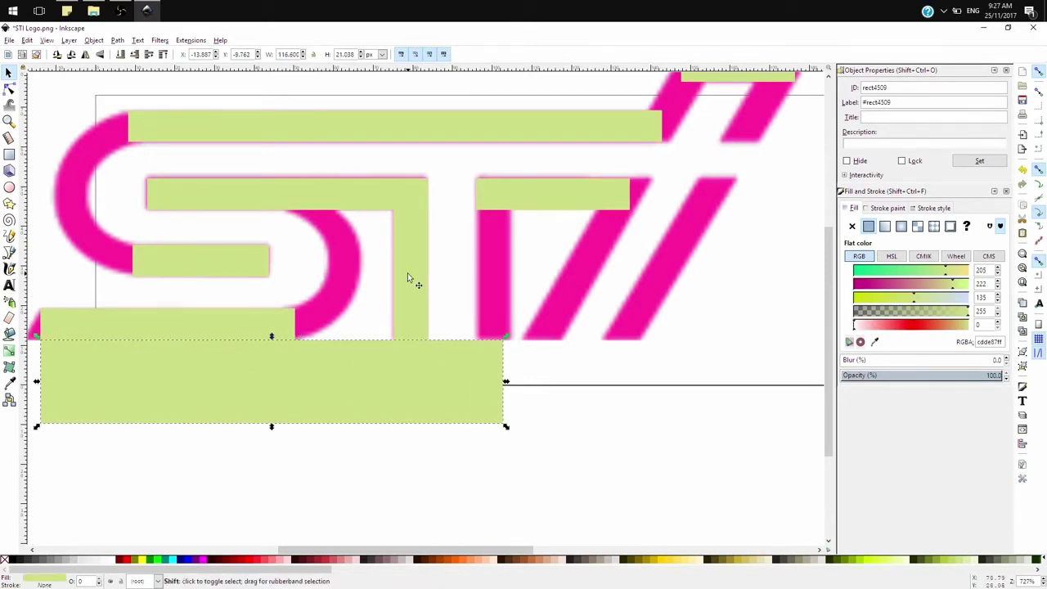
{"action": "left_click", "coordinate": [407, 278], "text": "shift"}
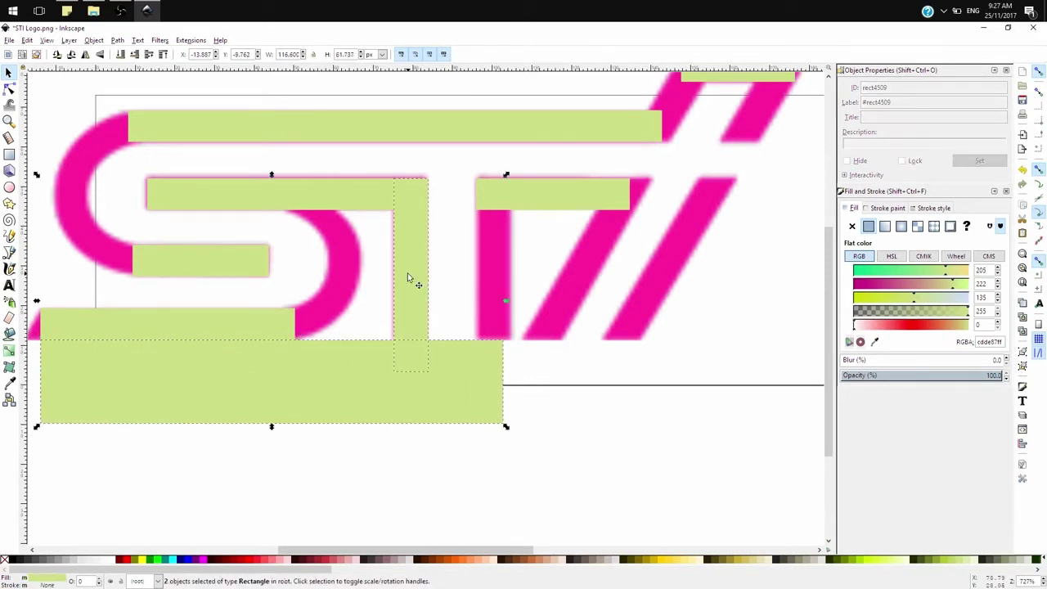
{"action": "left_click", "coordinate": [117, 40]}
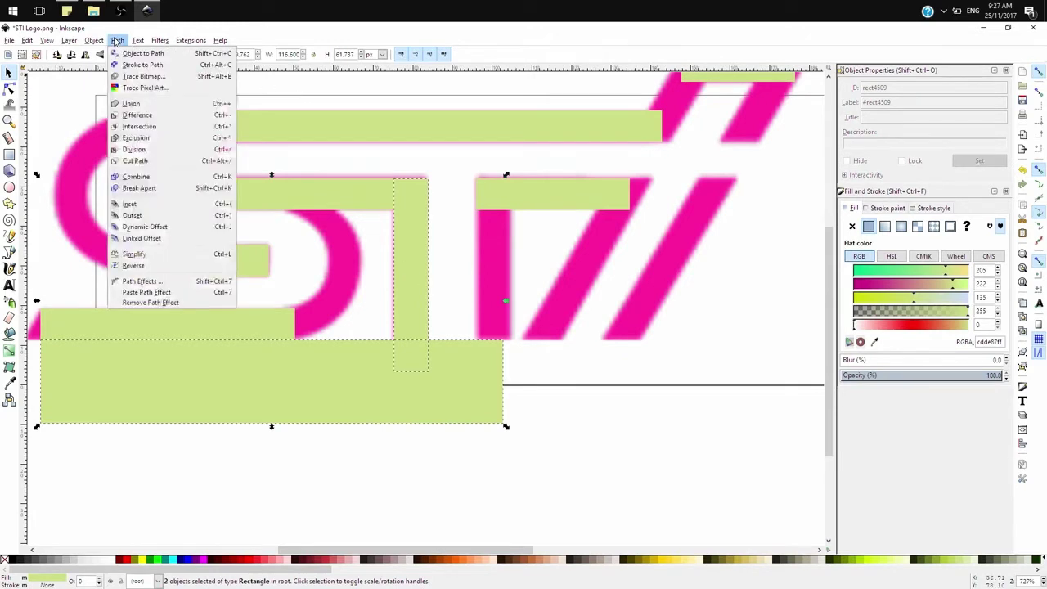
{"action": "left_click", "coordinate": [137, 114]}
{"action": "left_click", "coordinate": [341, 391]}
- Skew the bottom S bar into a parallelogram
{"action": "left_click", "coordinate": [274, 330]}
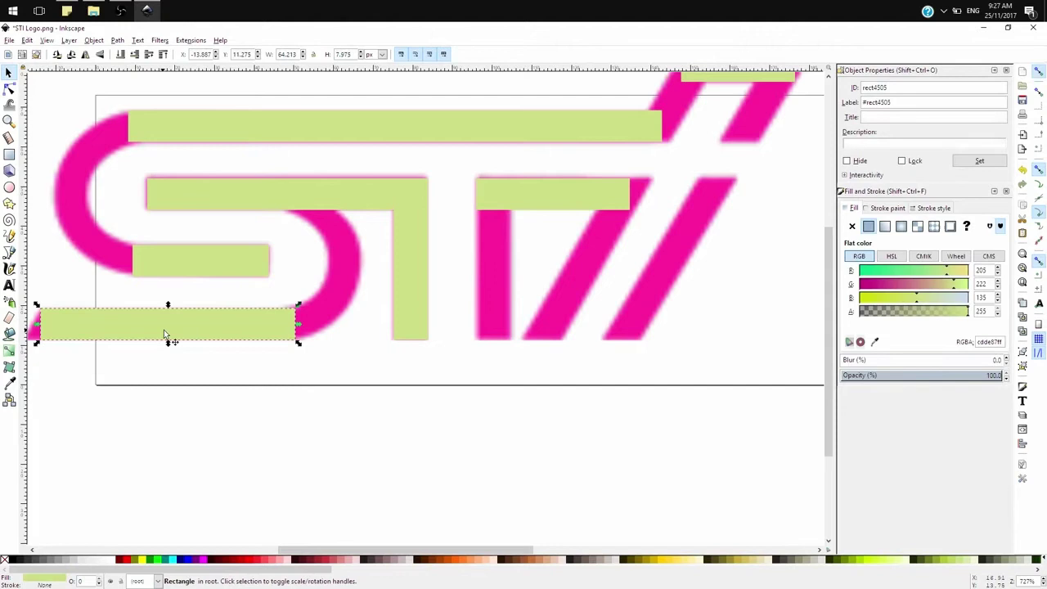
{"action": "left_click", "coordinate": [155, 326]}
{"action": "left_click_drag", "start_coordinate": [168, 347], "coordinate": [195, 334]}
{"action": "left_click", "coordinate": [195, 334]}
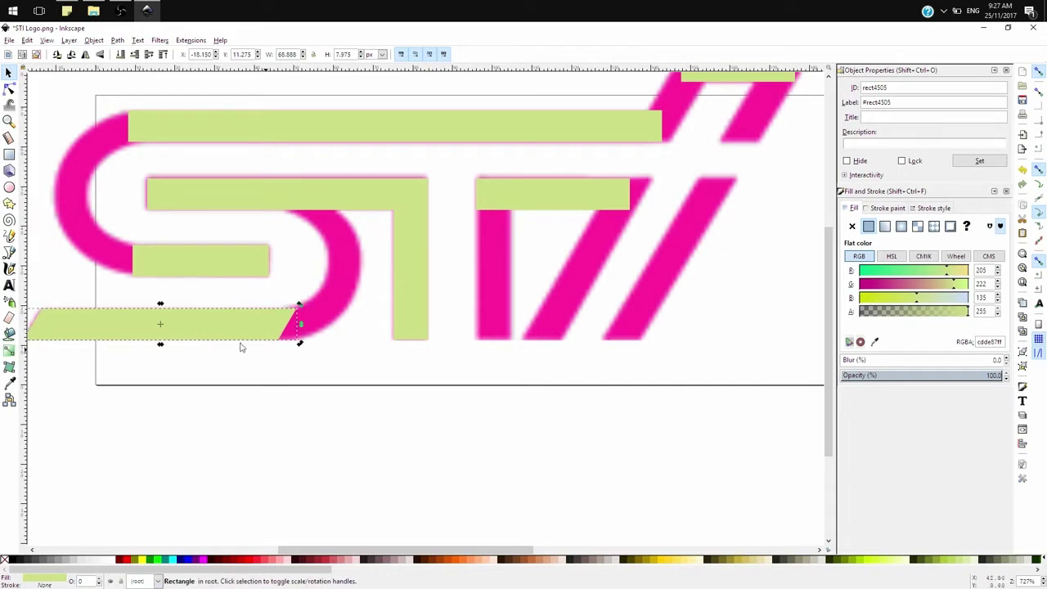
{"action": "scroll", "coordinate": [412, 392], "scroll_direction": "down", "scroll_amount": 1}
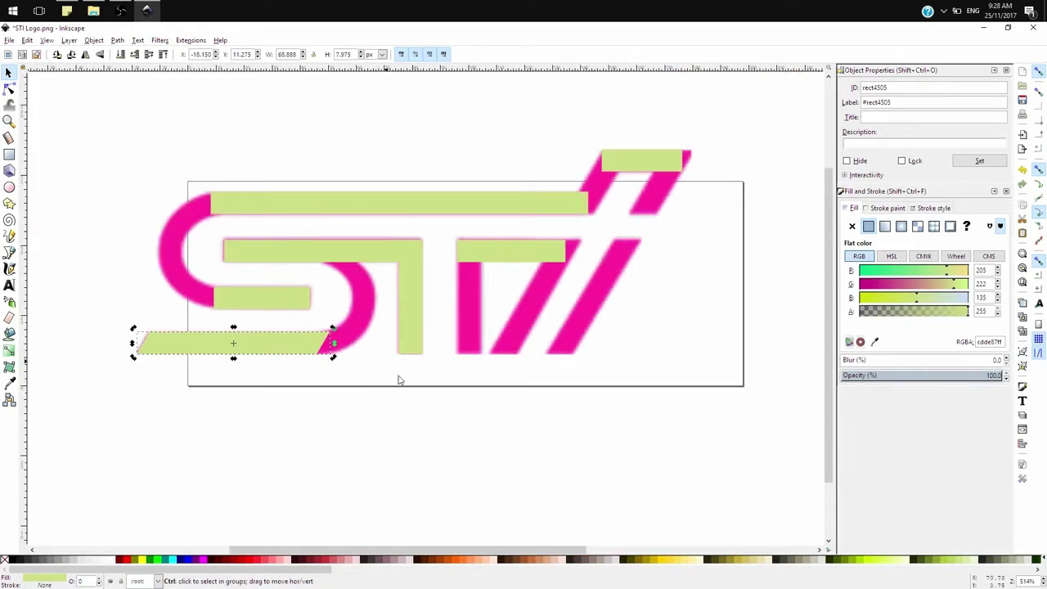
- Move the green stem bar right onto the pink stem under the T's top bar
{"action": "left_click", "coordinate": [376, 382]}
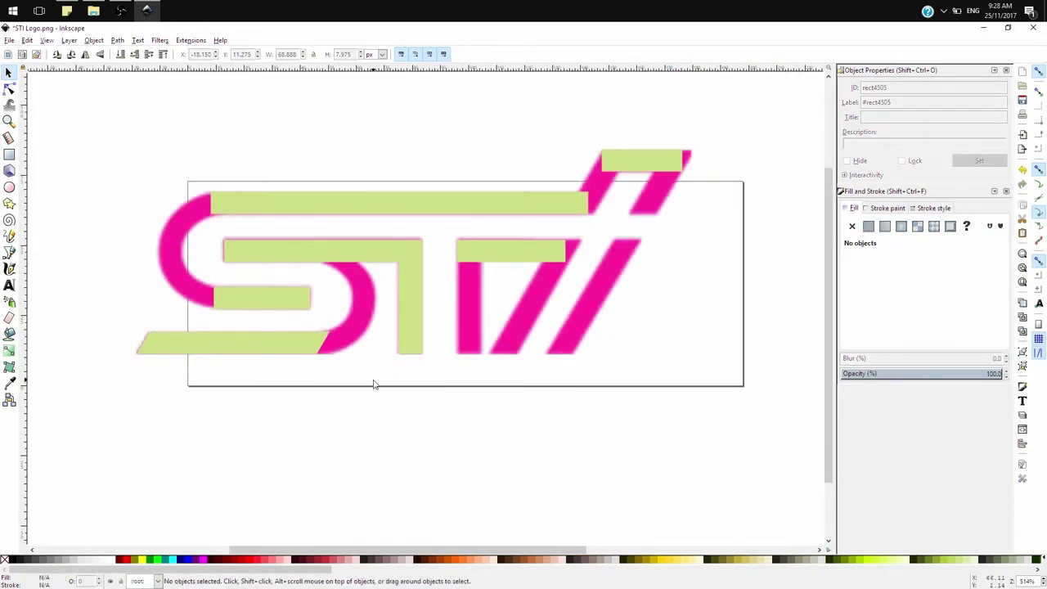
{"action": "left_click", "coordinate": [404, 316]}
{"action": "scroll", "coordinate": [415, 292], "scroll_direction": "up", "scroll_amount": 3}
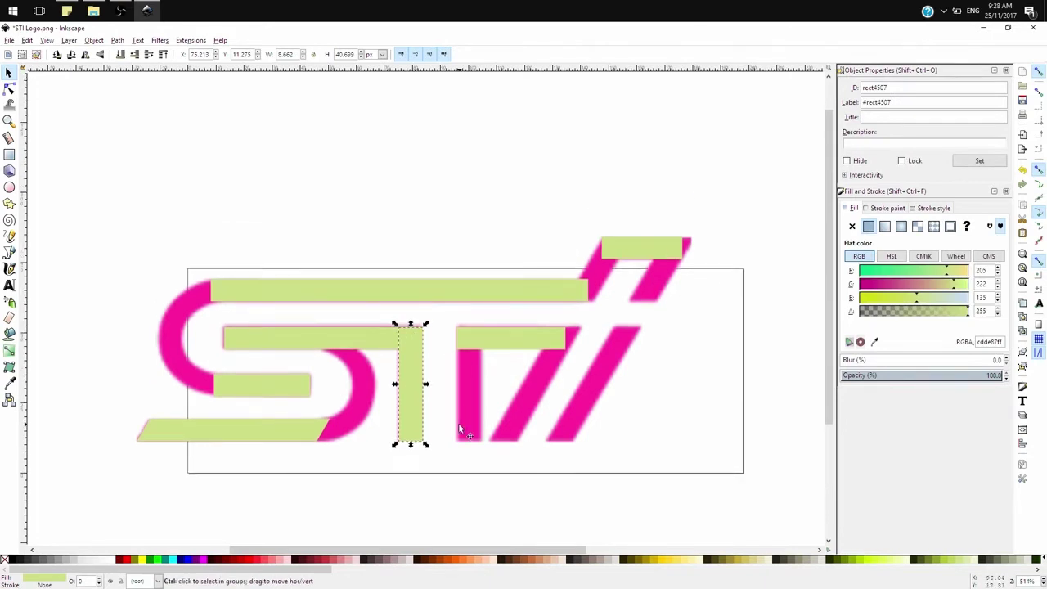
{"action": "scroll", "coordinate": [458, 423], "scroll_direction": "up", "scroll_amount": 2}
{"action": "left_click", "coordinate": [376, 369]}
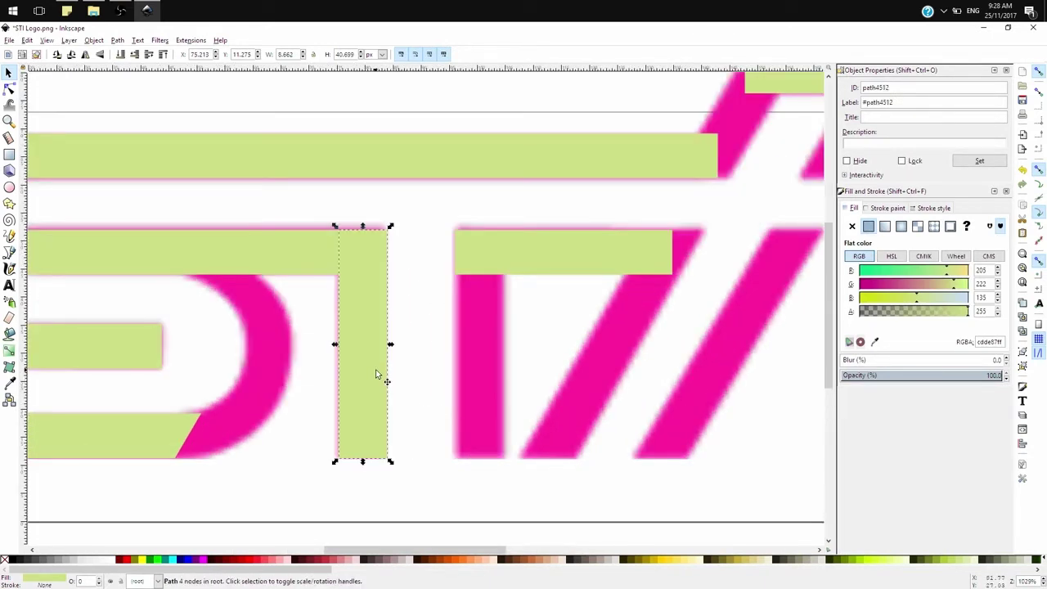
{"action": "left_click_drag", "start_coordinate": [375, 368], "coordinate": [492, 397]}
- Pull the right green crossbar's left end inward, then reselect the stem bar
{"action": "left_click", "coordinate": [503, 257]}
{"action": "left_click_drag", "start_coordinate": [452, 253], "coordinate": [474, 254]}
{"action": "left_click", "coordinate": [505, 491]}
{"action": "scroll", "coordinate": [502, 478], "scroll_direction": "down", "scroll_amount": 1, "text": "ctrl"}
{"action": "scroll", "coordinate": [502, 479], "scroll_direction": "down", "scroll_amount": 1, "text": "ctrl"}
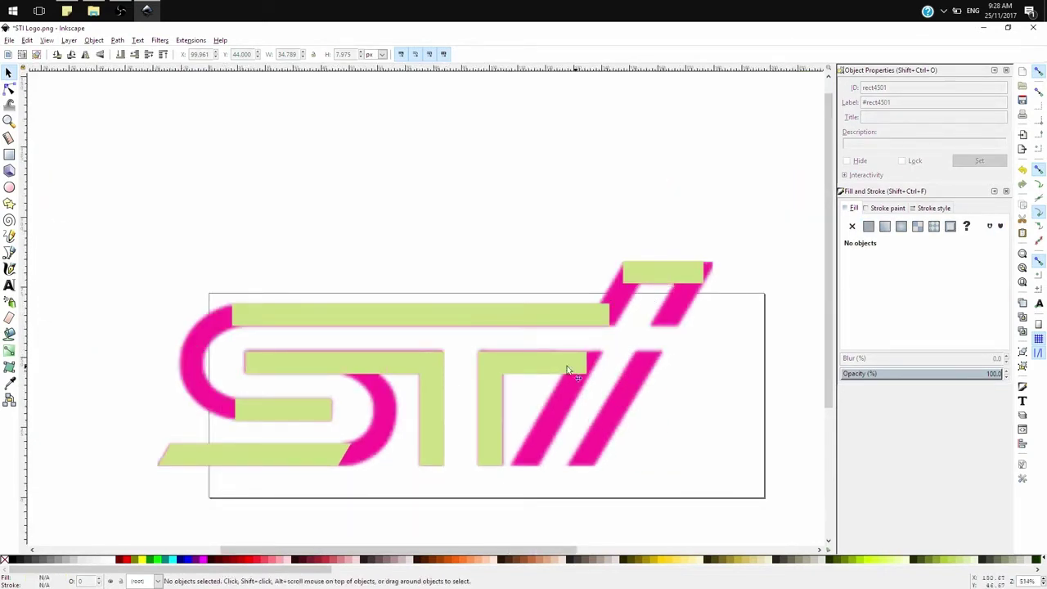
{"action": "scroll", "coordinate": [570, 370], "scroll_direction": "up", "scroll_amount": 2}
{"action": "left_click", "coordinate": [384, 413], "text": "ctrl"}
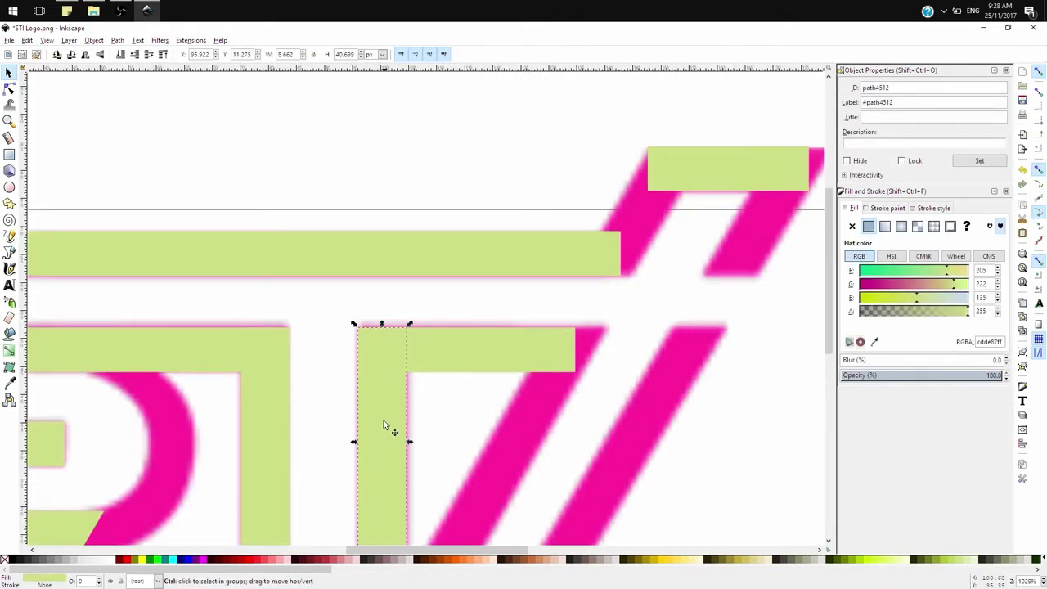
- Place a stem bar copy on the next stroke and stretch it up above the logo
{"action": "left_click", "coordinate": [383, 423], "text": "ctrl"}
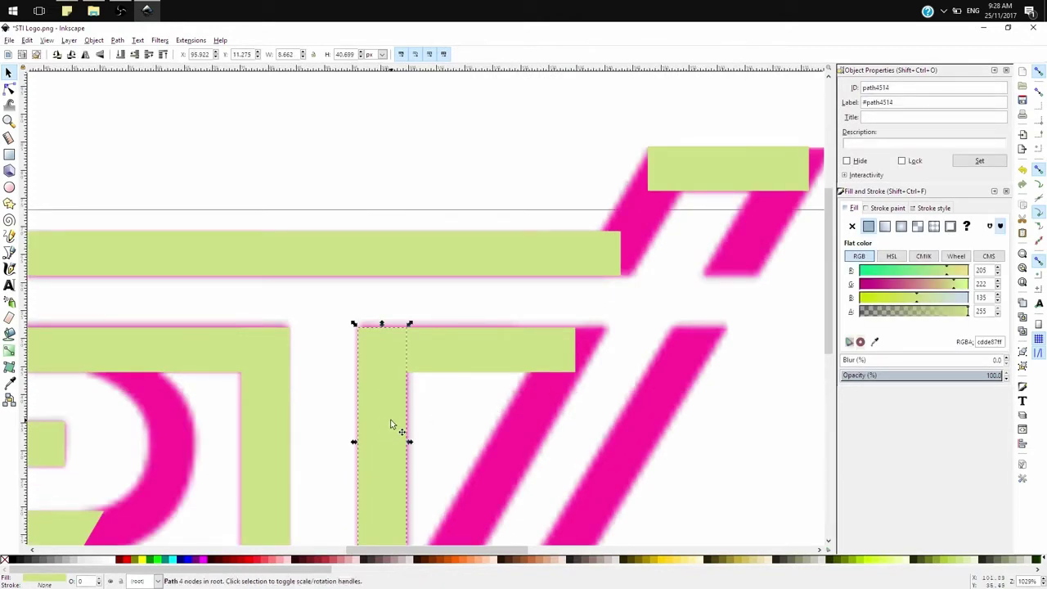
{"action": "scroll", "coordinate": [391, 424], "scroll_direction": "down", "scroll_amount": 2}
{"action": "left_click_drag", "start_coordinate": [388, 435], "coordinate": [438, 436]}
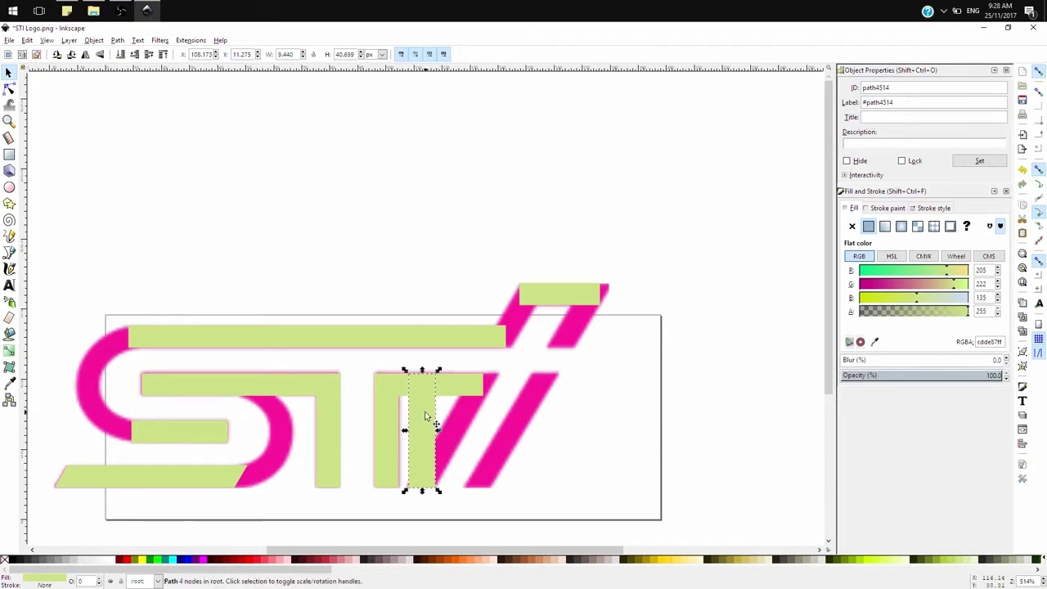
{"action": "left_click_drag", "start_coordinate": [422, 370], "coordinate": [422, 231]}
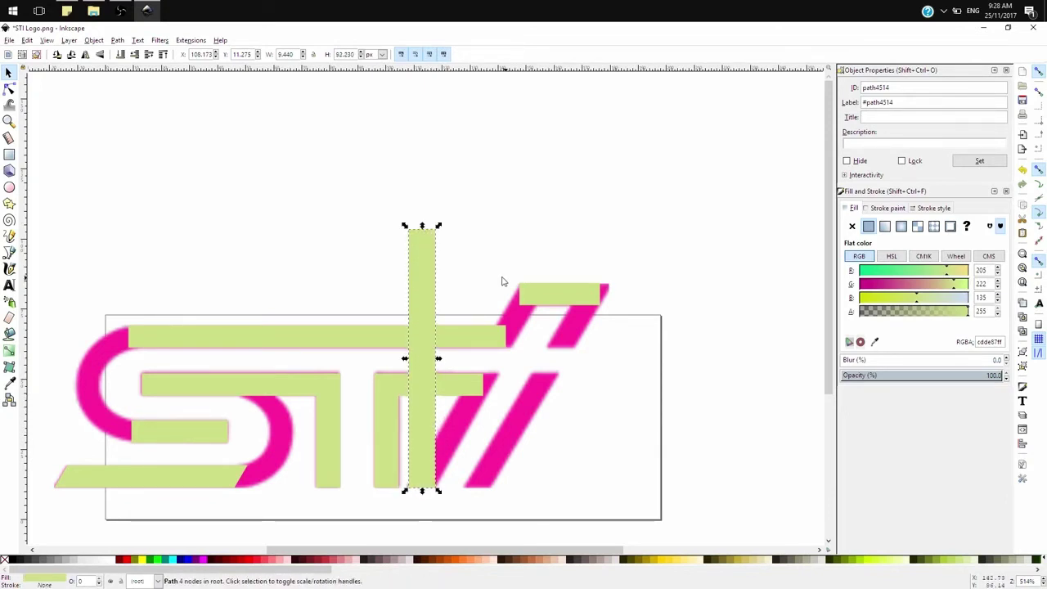
- Make a tall block from the top-right bar and subtract it from the stem copy via Path > Difference
{"action": "left_click", "coordinate": [543, 296]}
{"action": "key", "text": "ctrl+d"}
{"action": "left_click_drag", "start_coordinate": [559, 309], "coordinate": [362, 262]}
{"action": "left_click_drag", "start_coordinate": [483, 238], "coordinate": [482, 182]}
{"action": "left_click", "coordinate": [421, 313], "text": "shift"}
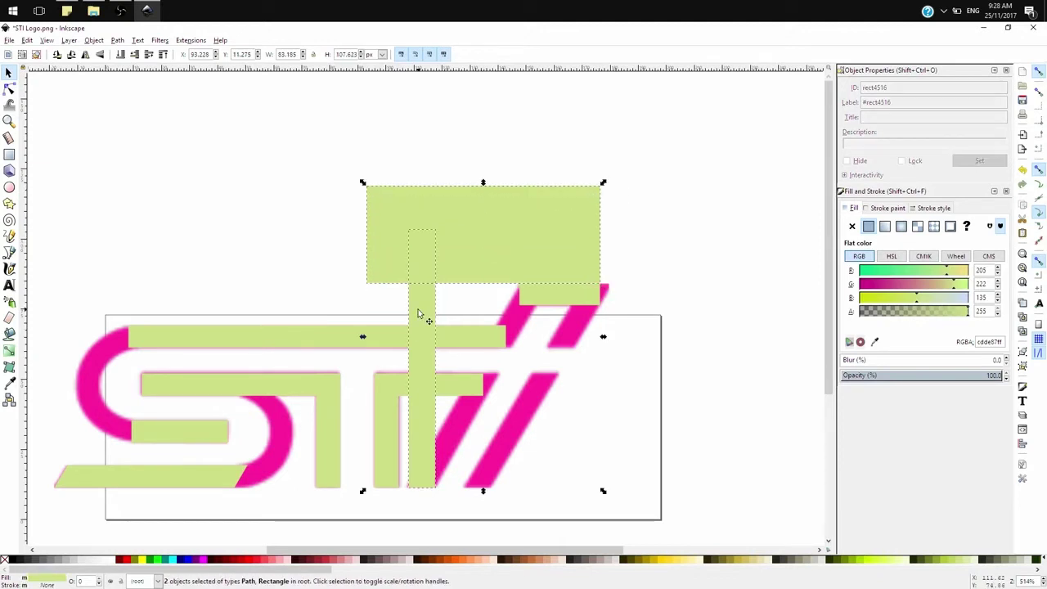
{"action": "left_click", "coordinate": [117, 40]}
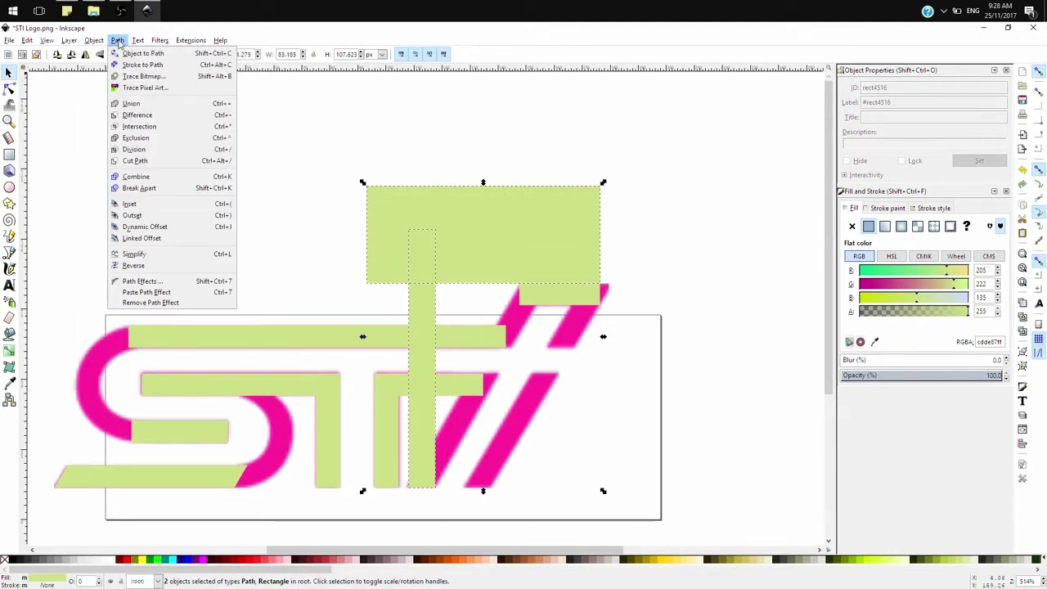
{"action": "left_click", "coordinate": [136, 115]}
{"action": "key", "text": "Escape"}
{"action": "left_click", "coordinate": [425, 305]}
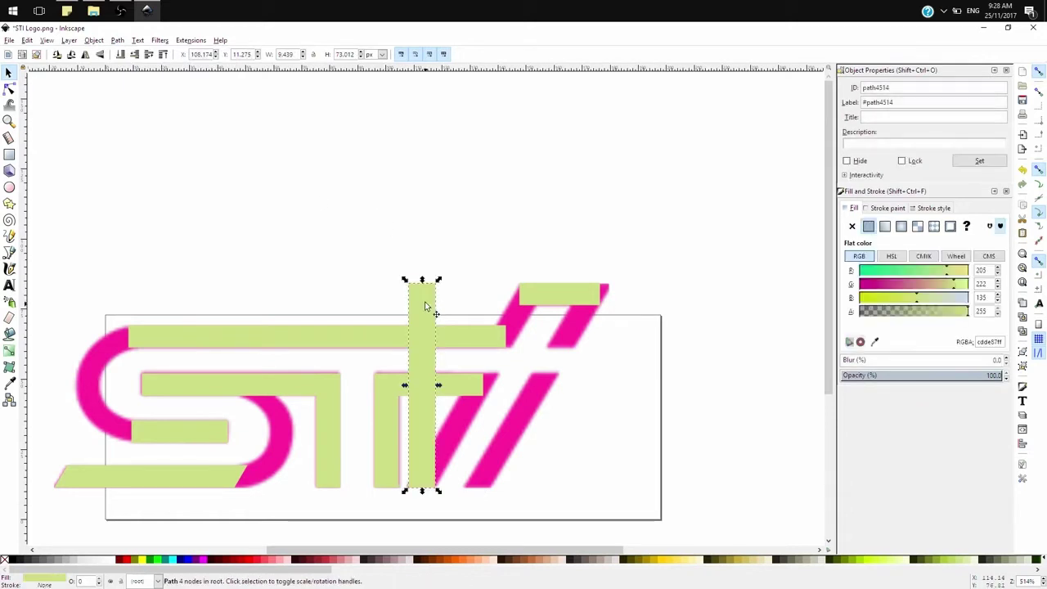
{"action": "left_click", "coordinate": [425, 303]}
- Skew the green bar's top rightward and refine it to match the first magenta slash
{"action": "left_click_drag", "start_coordinate": [423, 281], "coordinate": [522, 310]}
{"action": "scroll", "coordinate": [517, 334], "scroll_direction": "up", "scroll_amount": 1}
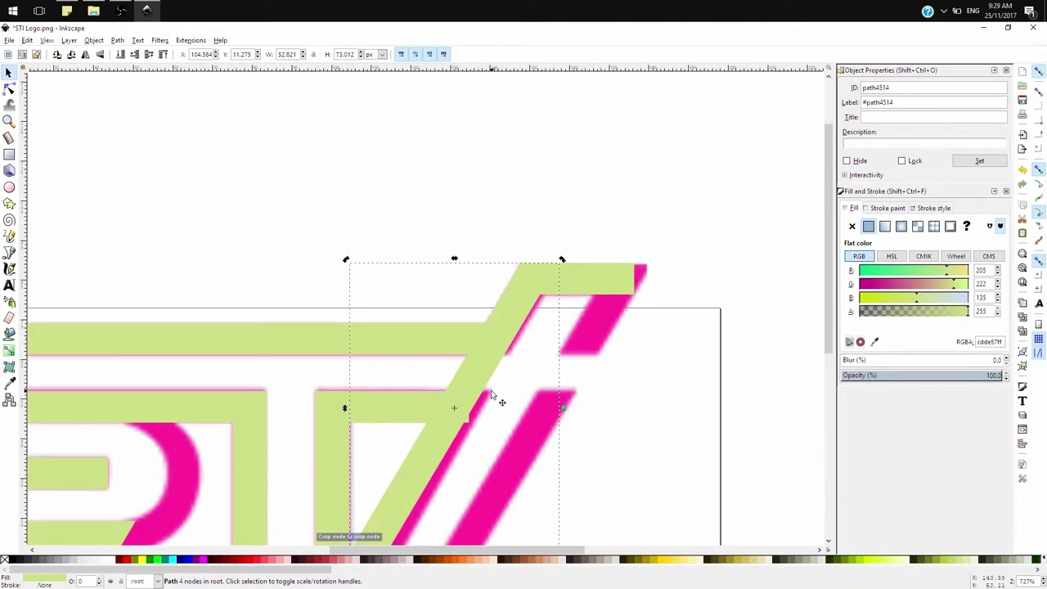
{"action": "scroll", "coordinate": [490, 395], "scroll_direction": "up", "scroll_amount": 1}
{"action": "left_click_drag", "start_coordinate": [479, 357], "coordinate": [484, 357]}
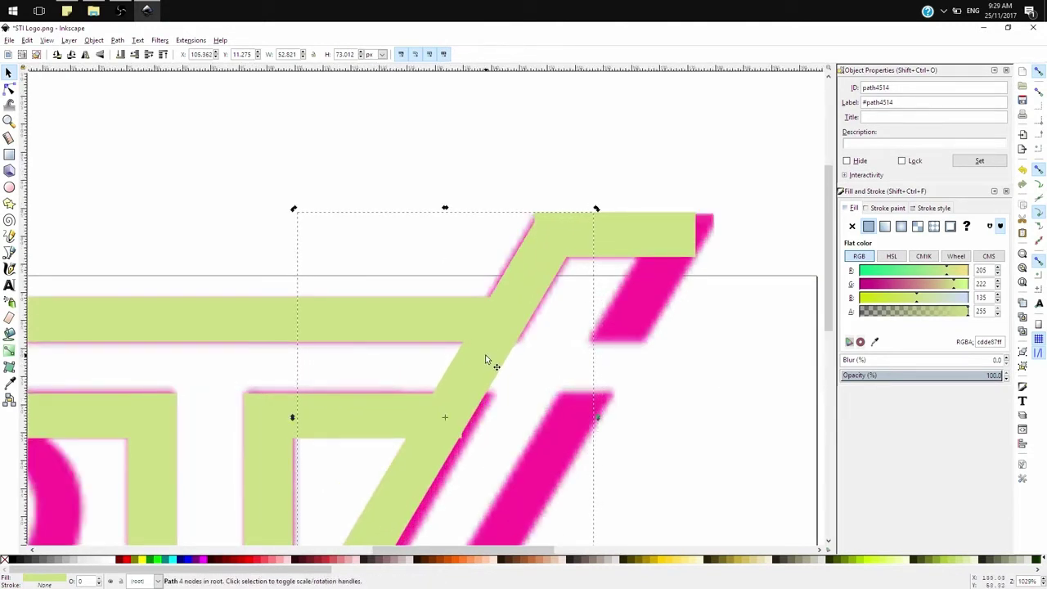
{"action": "left_click", "coordinate": [491, 344]}
{"action": "left_click_drag", "start_coordinate": [445, 209], "coordinate": [444, 214]}
{"action": "scroll", "coordinate": [612, 417], "scroll_direction": "down", "scroll_amount": 2, "text": "ctrl"}
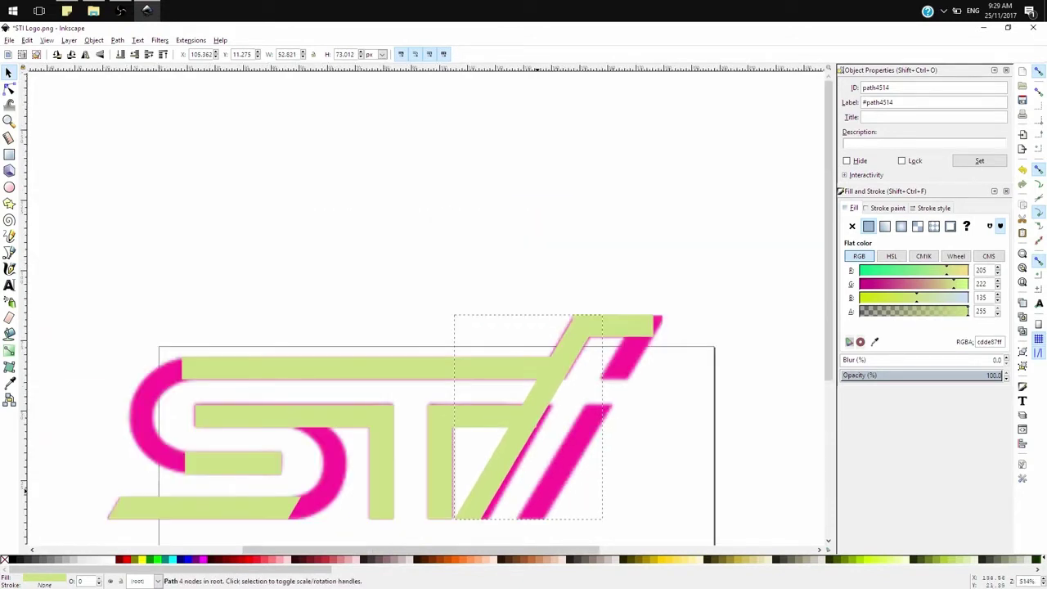
- Shift the green slash right and try widening it, undoing the bad stretch
{"action": "mouse_move", "coordinate": [520, 475]}
{"action": "left_mouse_down"}
{"action": "mouse_move", "coordinate": [462, 466]}
{"action": "mouse_move", "coordinate": [511, 469]}
{"action": "left_mouse_up"}
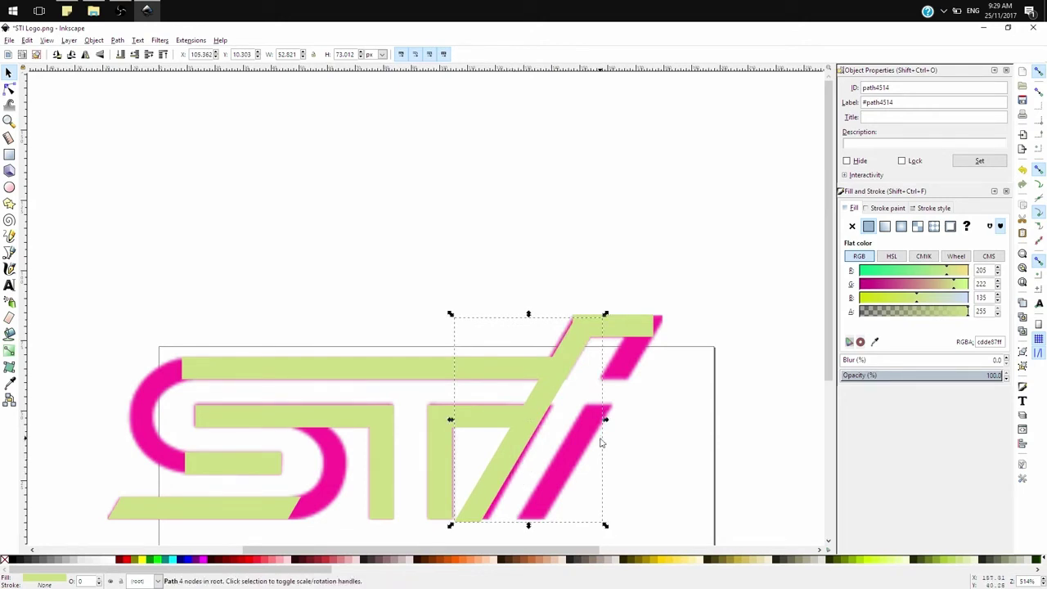
{"action": "left_click_drag", "start_coordinate": [605, 420], "coordinate": [610, 425]}
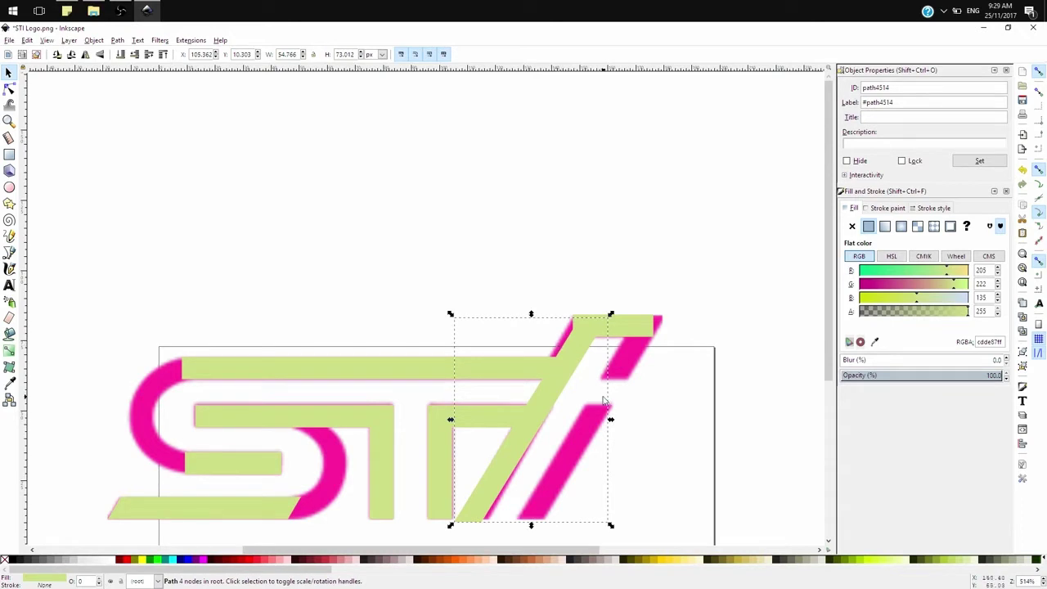
{"action": "left_click_drag", "start_coordinate": [610, 420], "coordinate": [613, 421]}
{"action": "key", "text": "ctrl+z"}
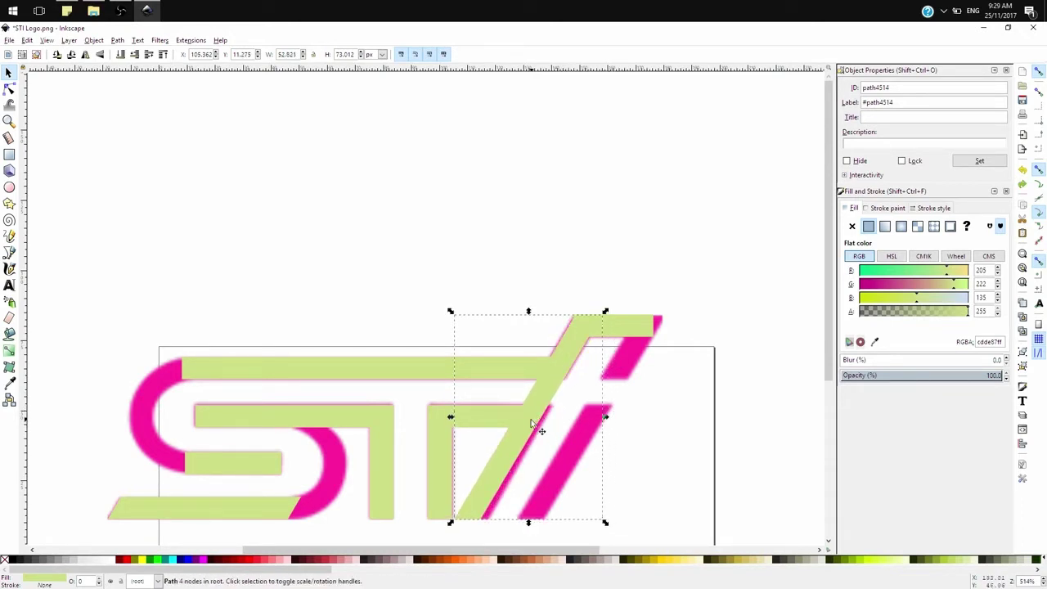
- Re-widen the slash, skew its top back left, and align it 52.238 px wide over the magenta slash
{"action": "left_click_drag", "start_coordinate": [605, 418], "coordinate": [619, 419]}
{"action": "left_click_drag", "start_coordinate": [554, 393], "coordinate": [562, 391]}
{"action": "left_click", "coordinate": [561, 372]}
{"action": "left_click_drag", "start_coordinate": [537, 314], "coordinate": [531, 315]}
{"action": "left_click_drag", "start_coordinate": [579, 371], "coordinate": [569, 371]}
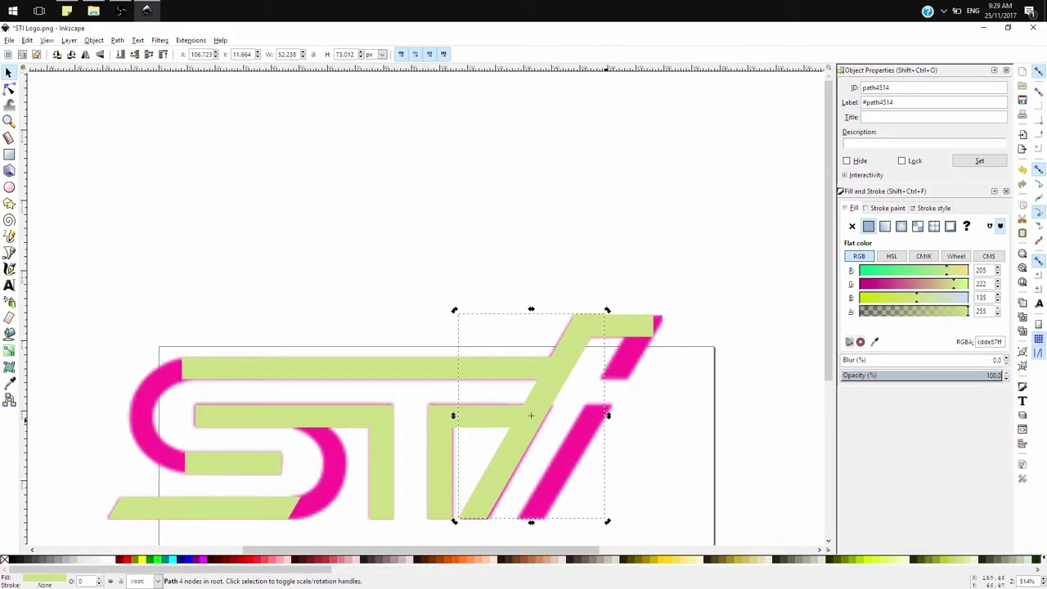
{"action": "scroll", "coordinate": [594, 403], "scroll_direction": "up", "scroll_amount": 2}
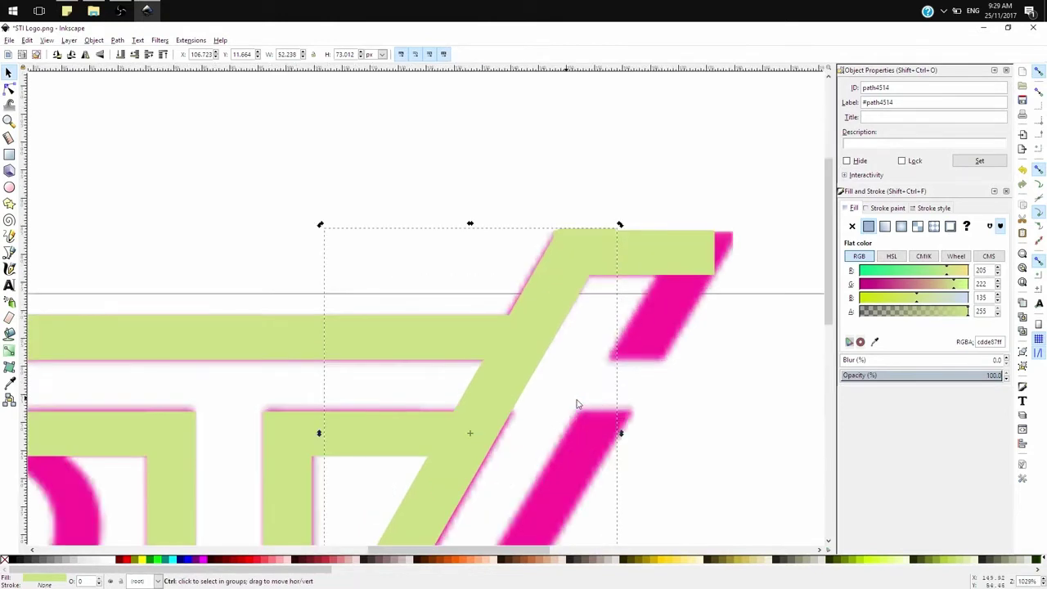
{"action": "scroll", "coordinate": [528, 400], "scroll_direction": "down", "scroll_amount": 2}
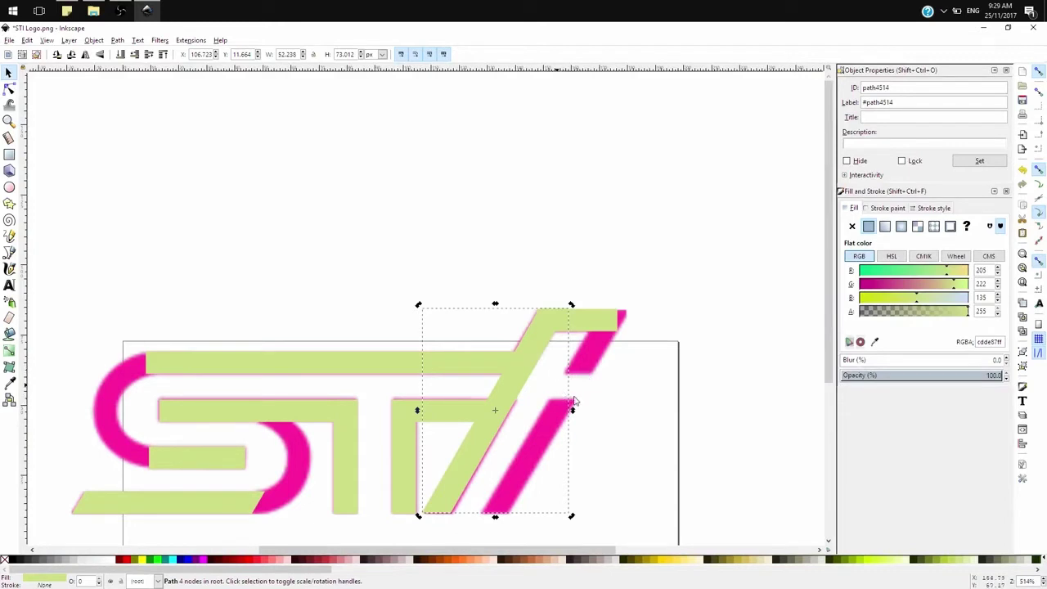
- Move a bar copy below the top bar, stretch it across the slash, and subtract it with Difference
{"action": "left_click", "coordinate": [462, 370]}
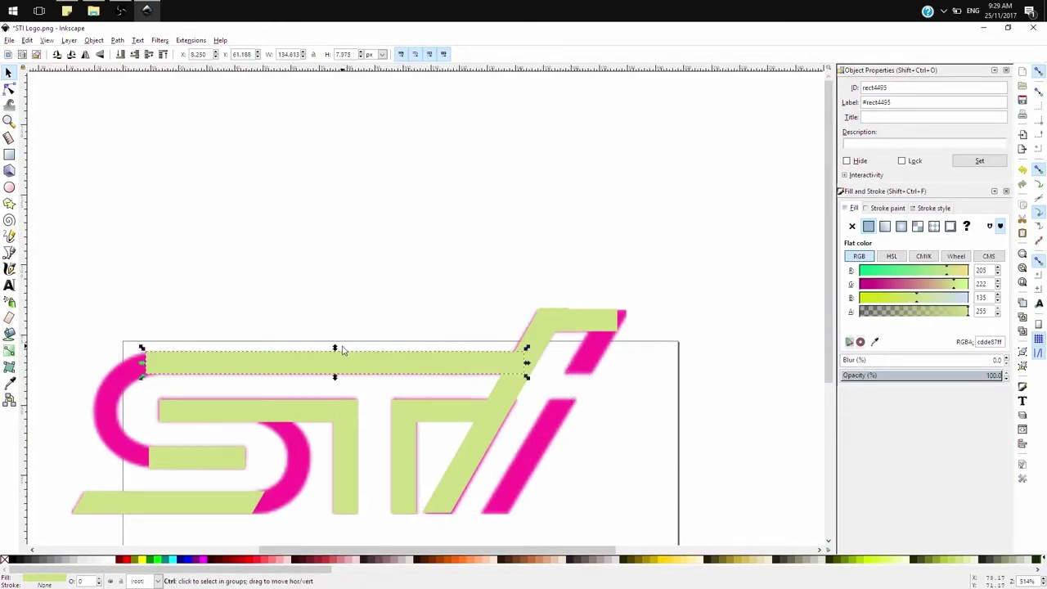
{"action": "left_click_drag", "start_coordinate": [342, 351], "coordinate": [350, 394]}
{"action": "left_click_drag", "start_coordinate": [525, 390], "coordinate": [675, 395]}
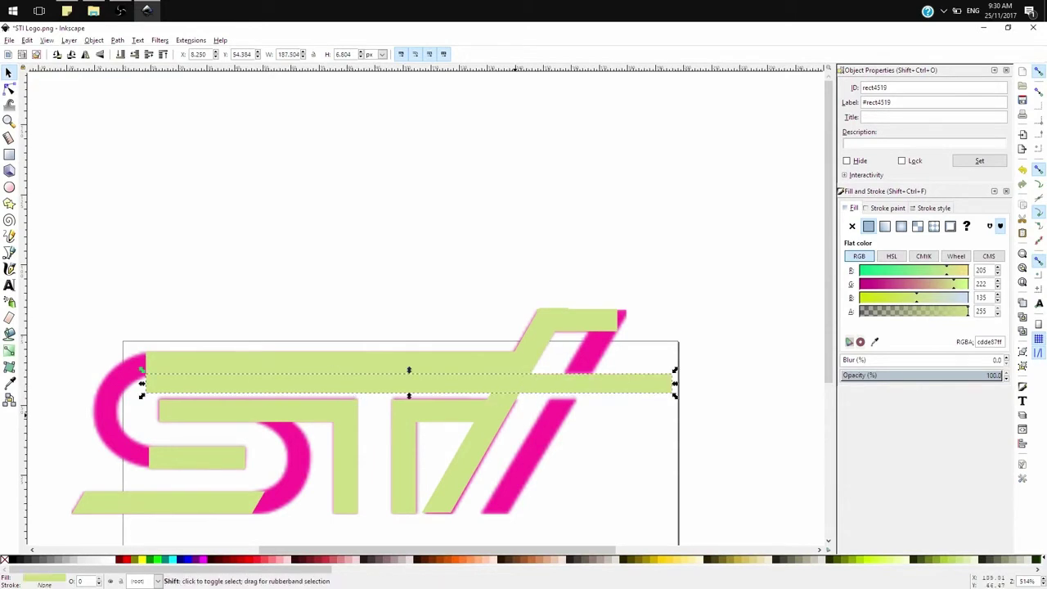
{"action": "left_click", "coordinate": [487, 438], "text": "shift"}
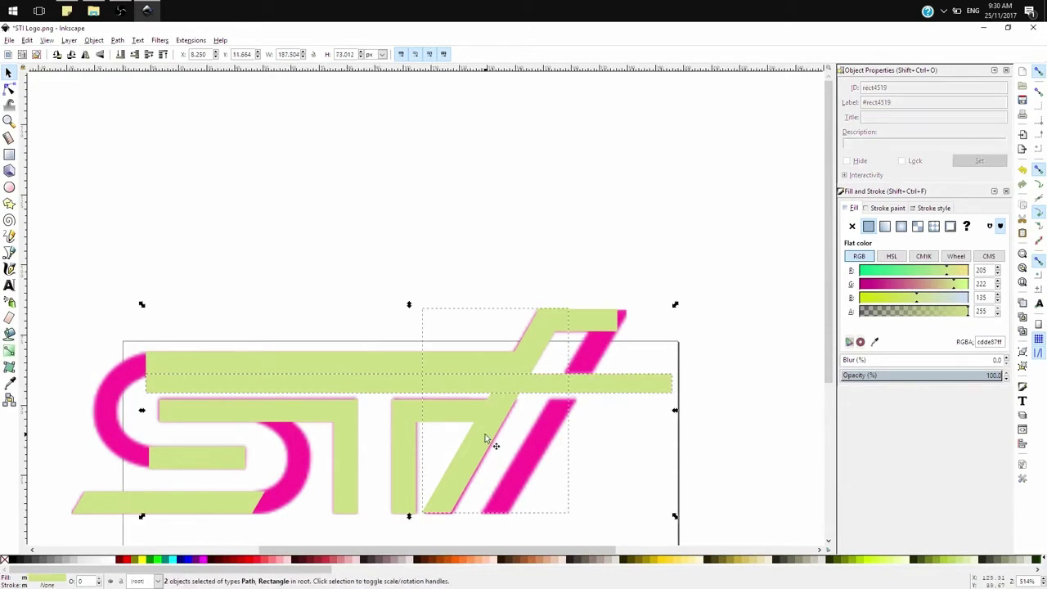
{"action": "left_click", "coordinate": [117, 41]}
{"action": "left_click", "coordinate": [139, 115]}
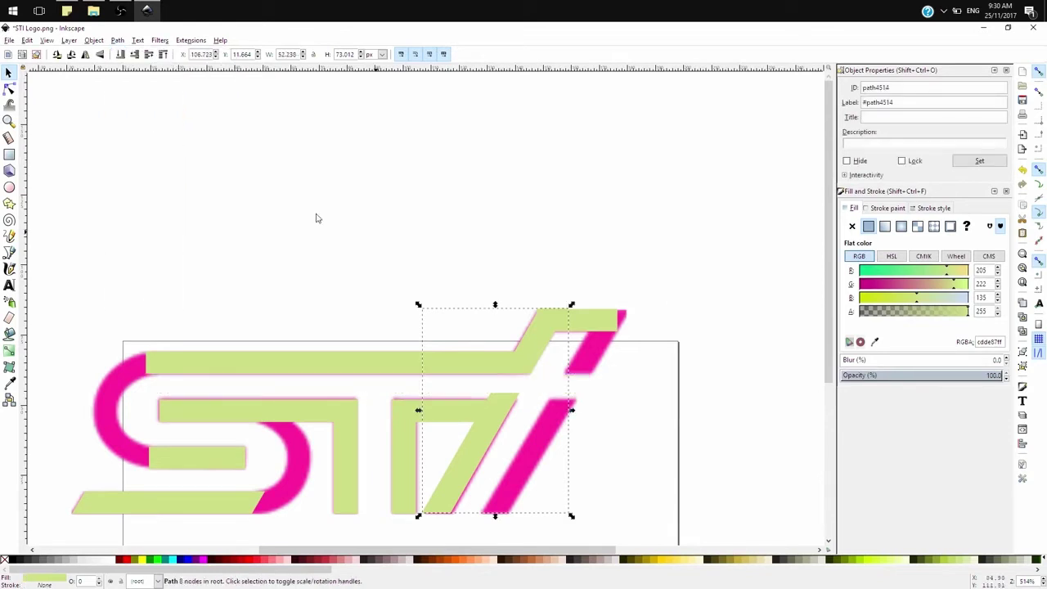
{"action": "left_click", "coordinate": [422, 257]}
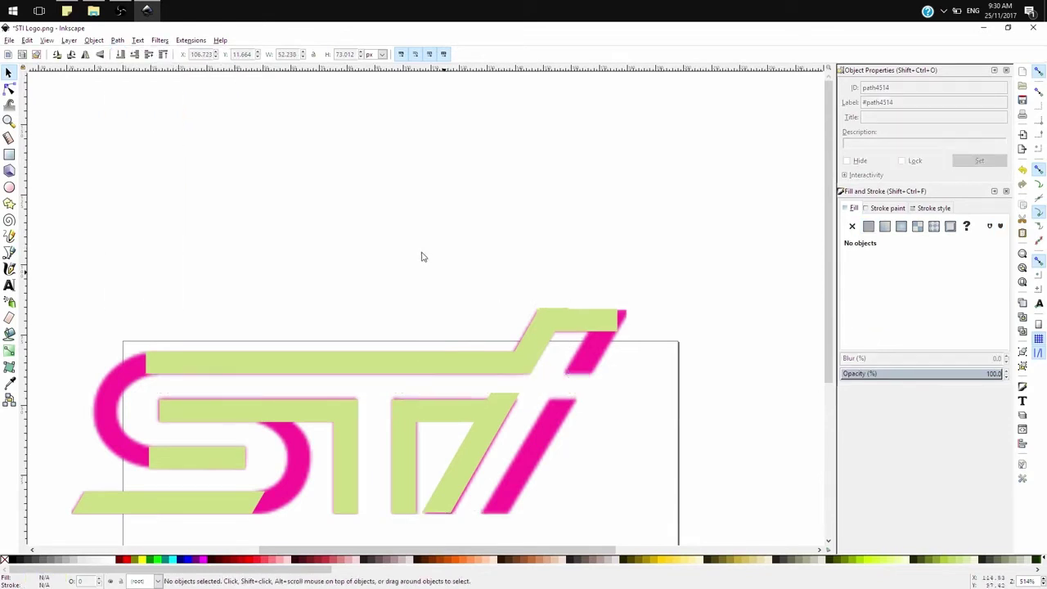
- Duplicate the short green bar, stretch the copy to 86.514 px across the slash, and select both
{"action": "left_click", "coordinate": [467, 413]}
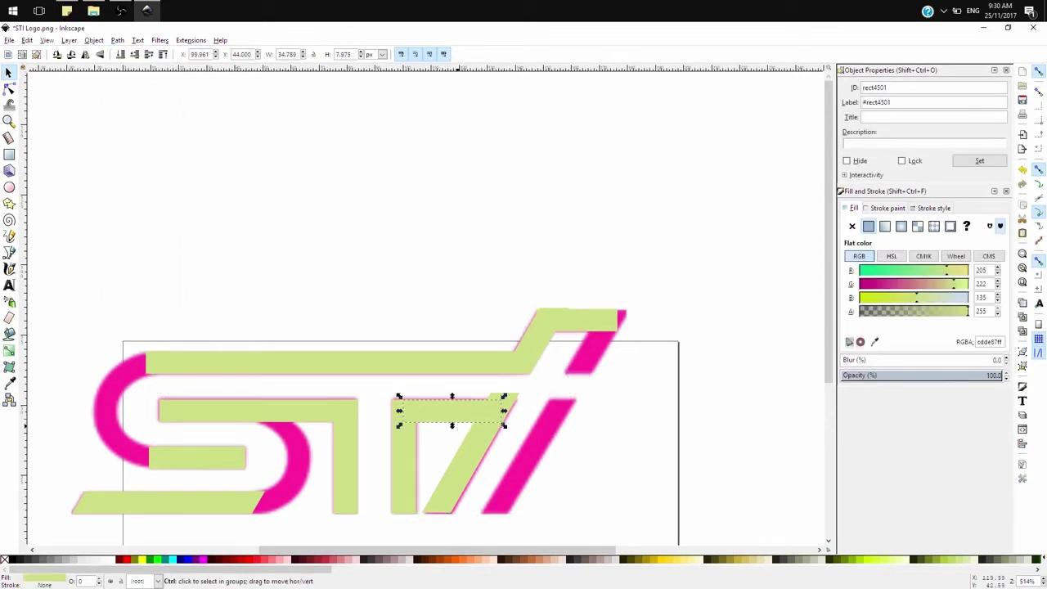
{"action": "key", "text": "Escape"}
{"action": "left_click", "coordinate": [454, 395]}
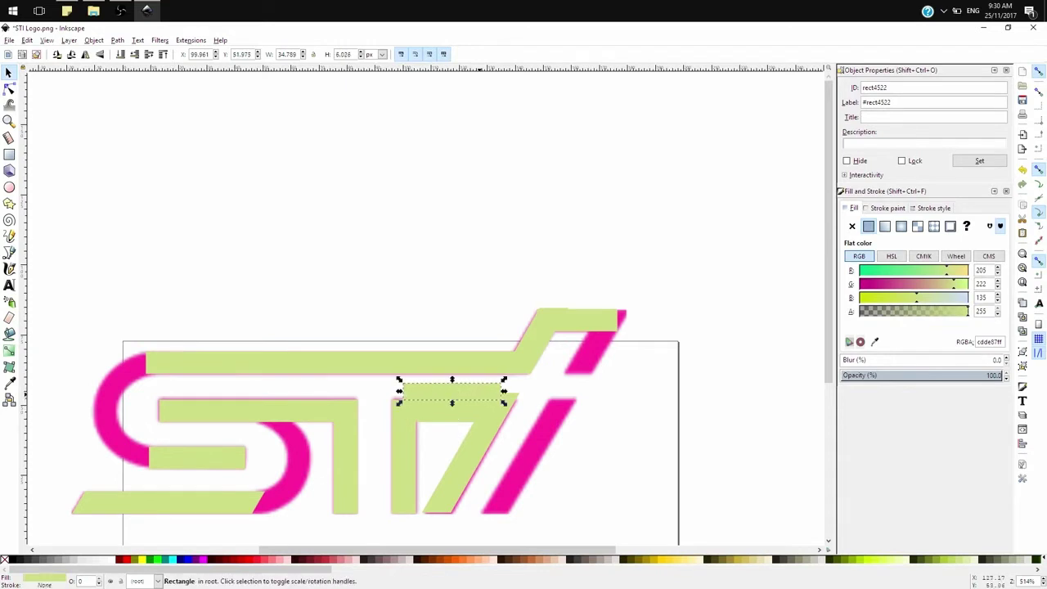
{"action": "left_click_drag", "start_coordinate": [503, 391], "coordinate": [648, 392]}
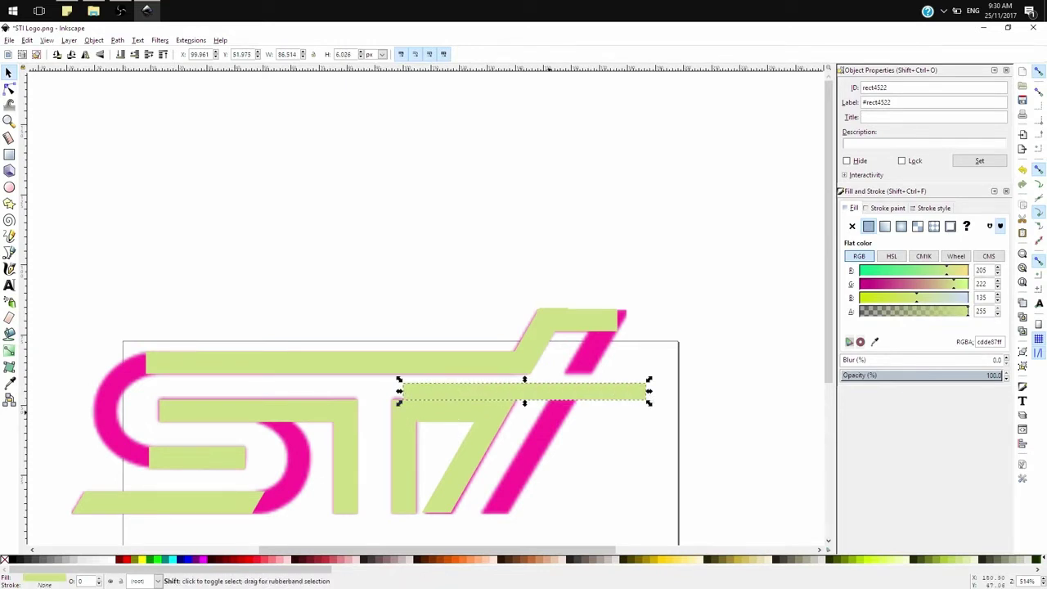
{"action": "left_click", "coordinate": [473, 447], "text": "shift"}
{"action": "left_click", "coordinate": [95, 41]}
{"action": "mouse_move", "coordinate": [112, 41]}
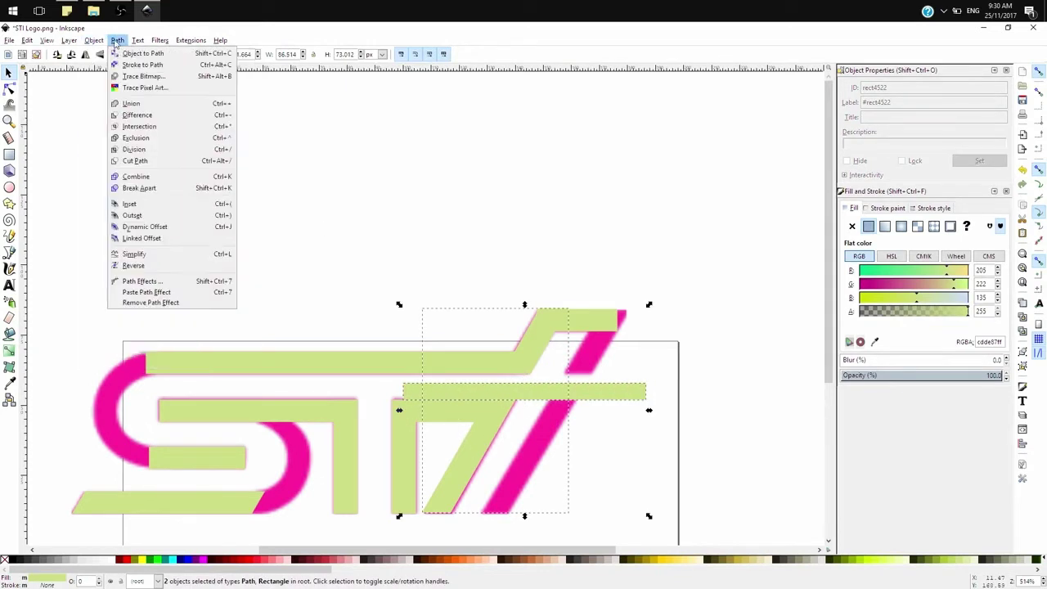
- Subtract the thin bar from the diagonal slash with Difference and zoom in on its rotate/skew handles
{"action": "left_click", "coordinate": [140, 115]}
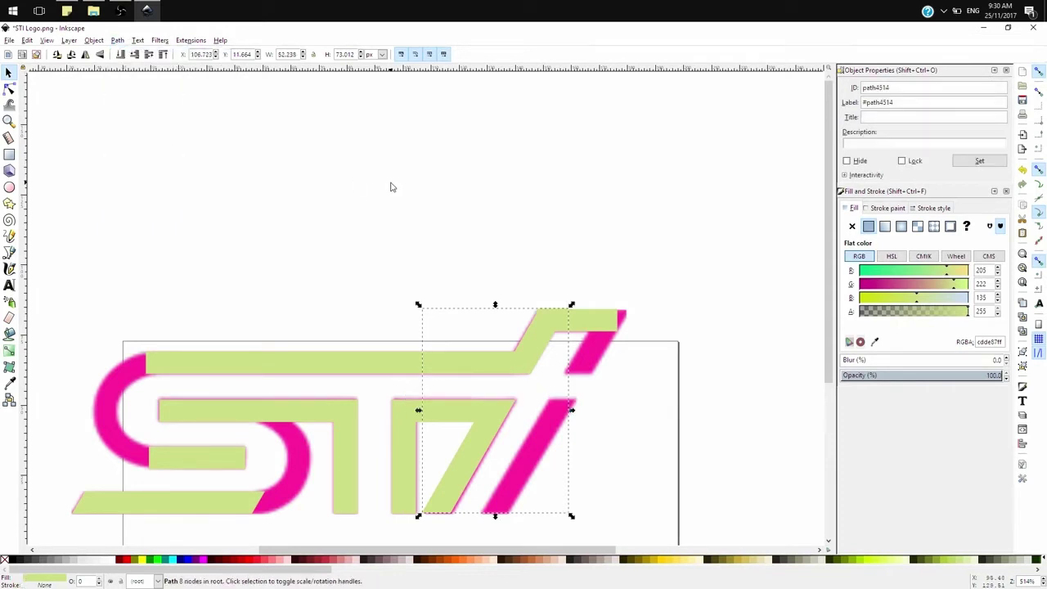
{"action": "scroll", "coordinate": [575, 455], "scroll_direction": "up", "scroll_amount": 2}
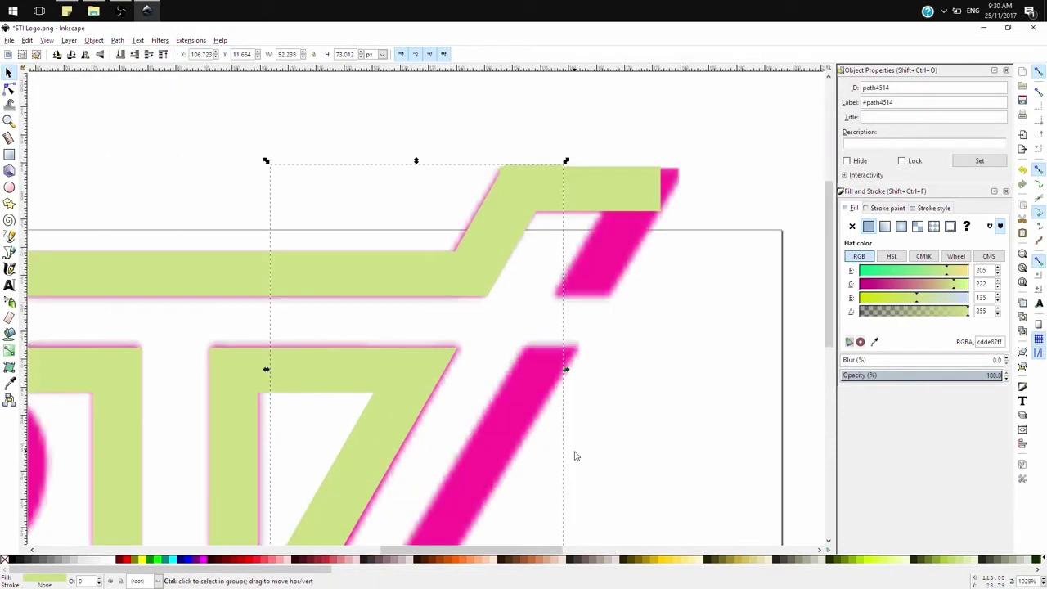
{"action": "left_click", "coordinate": [483, 250]}
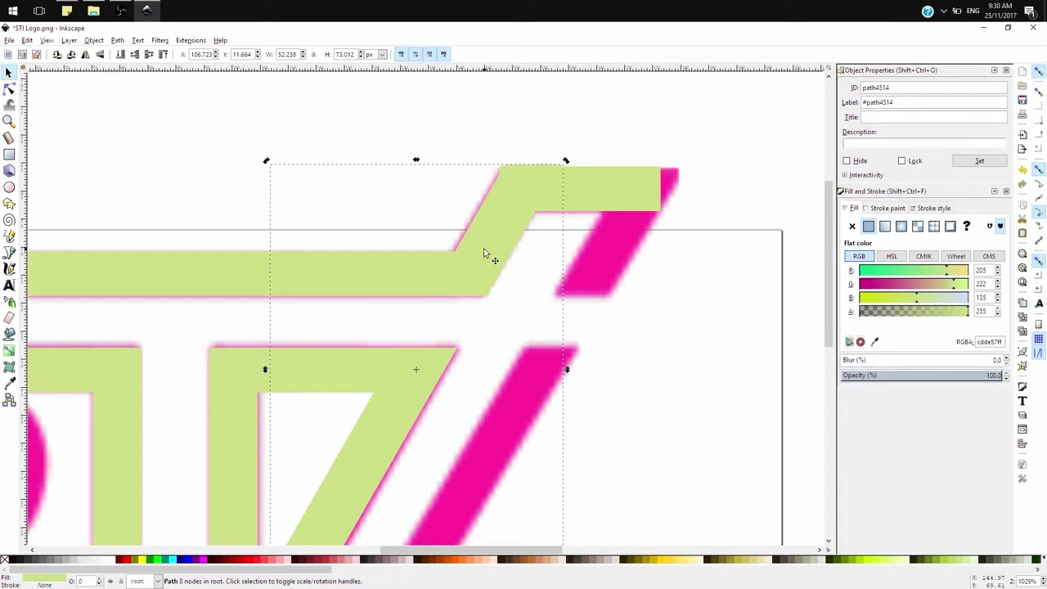
{"action": "left_click", "coordinate": [270, 560]}
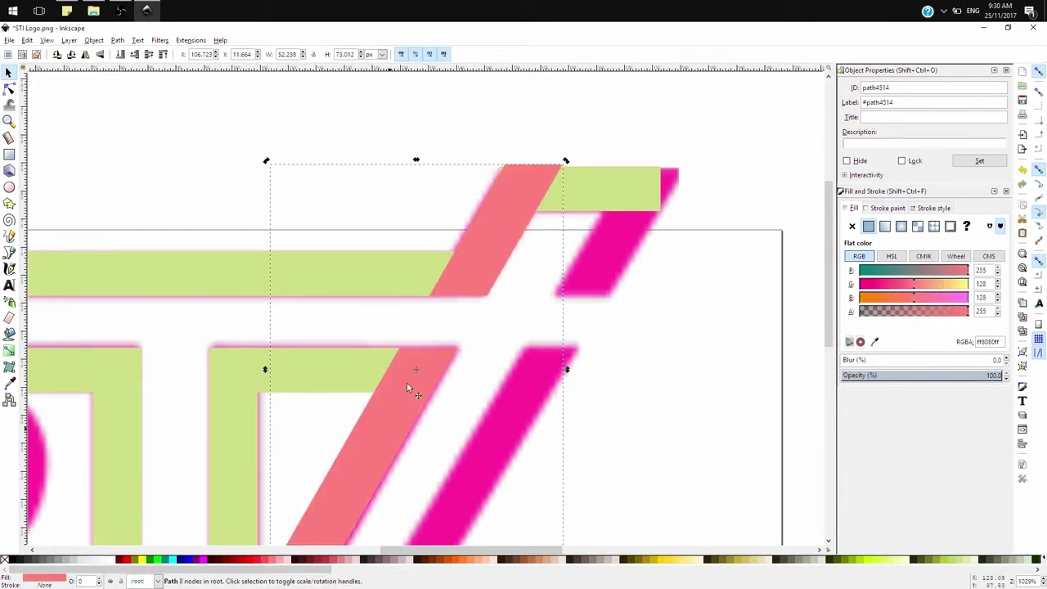
{"action": "left_click", "coordinate": [256, 561]}
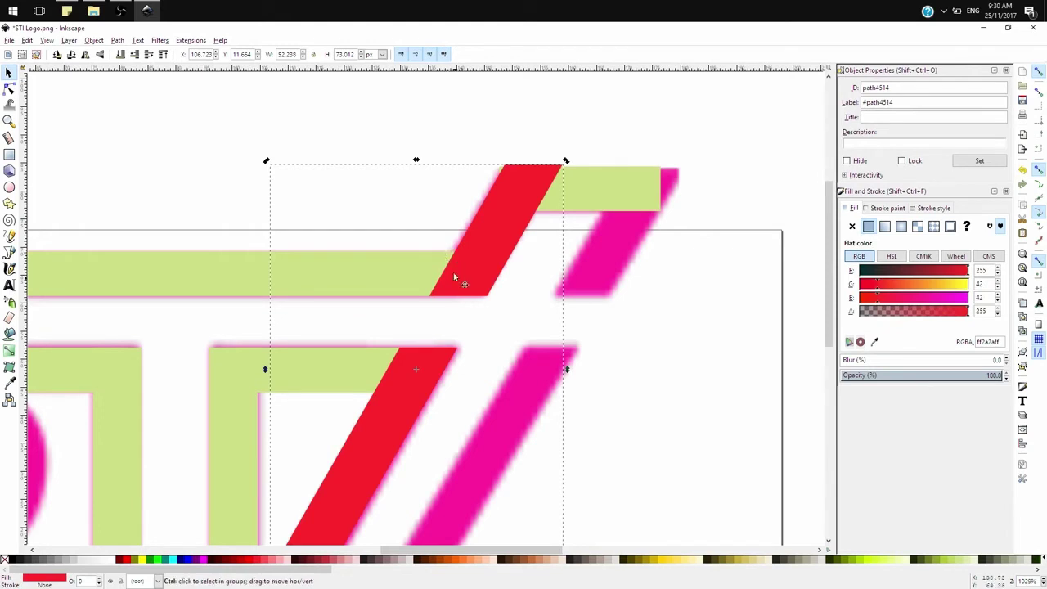
{"action": "scroll", "coordinate": [453, 273], "scroll_direction": "down", "scroll_amount": 2, "text": "ctrl"}
{"action": "left_click", "coordinate": [475, 275]}
{"action": "left_click_drag", "start_coordinate": [474, 278], "coordinate": [538, 283]}
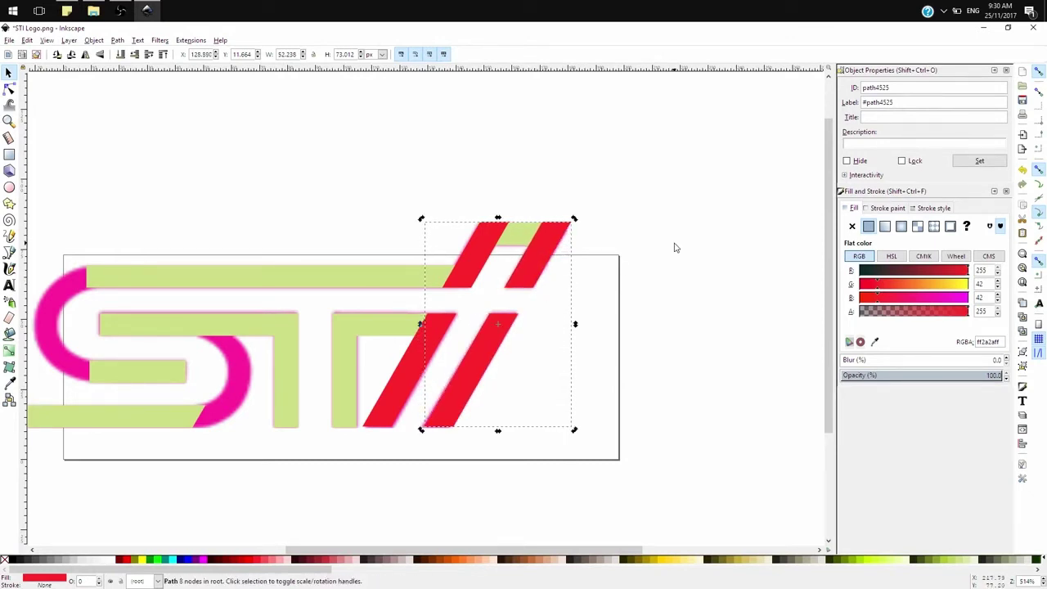
{"action": "left_click", "coordinate": [675, 247]}
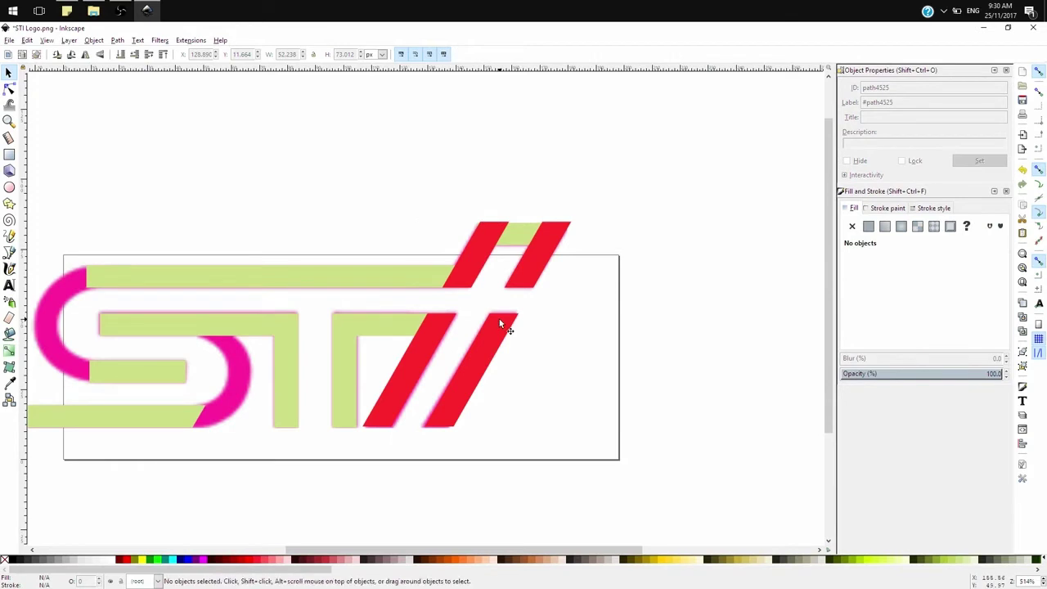
{"action": "left_click", "coordinate": [463, 333]}
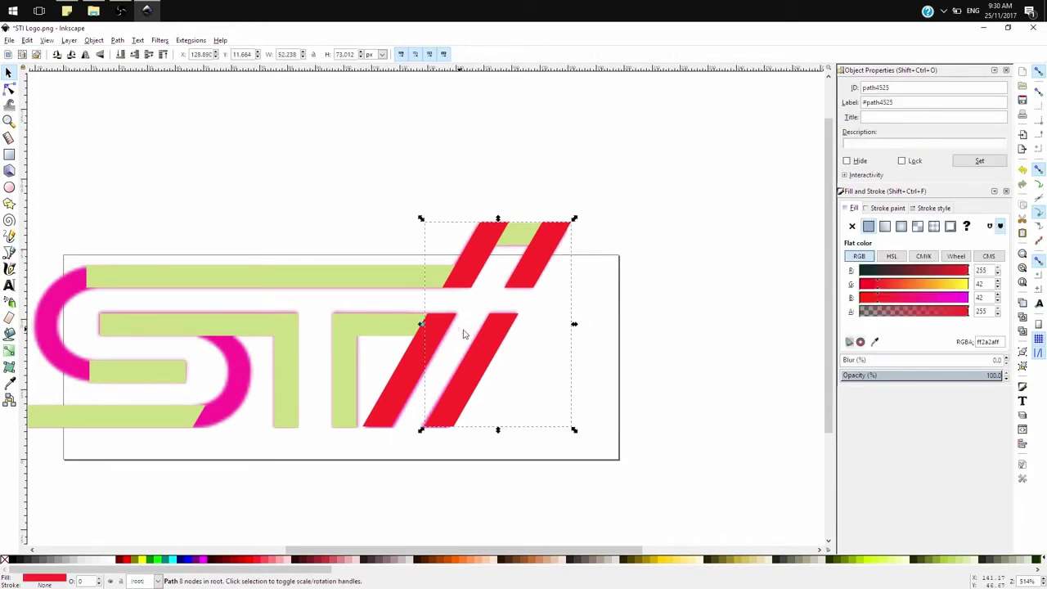
{"action": "left_click", "coordinate": [270, 172]}
{"action": "scroll", "coordinate": [88, 360], "scroll_direction": "up", "scroll_amount": 2}
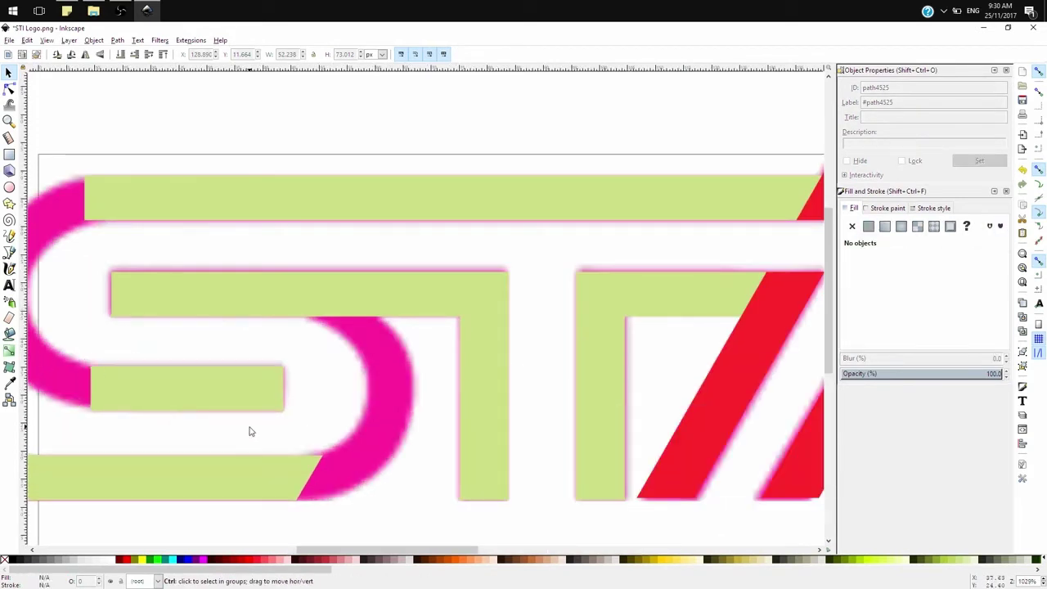
{"action": "scroll", "coordinate": [264, 425], "scroll_direction": "down", "scroll_amount": 1}
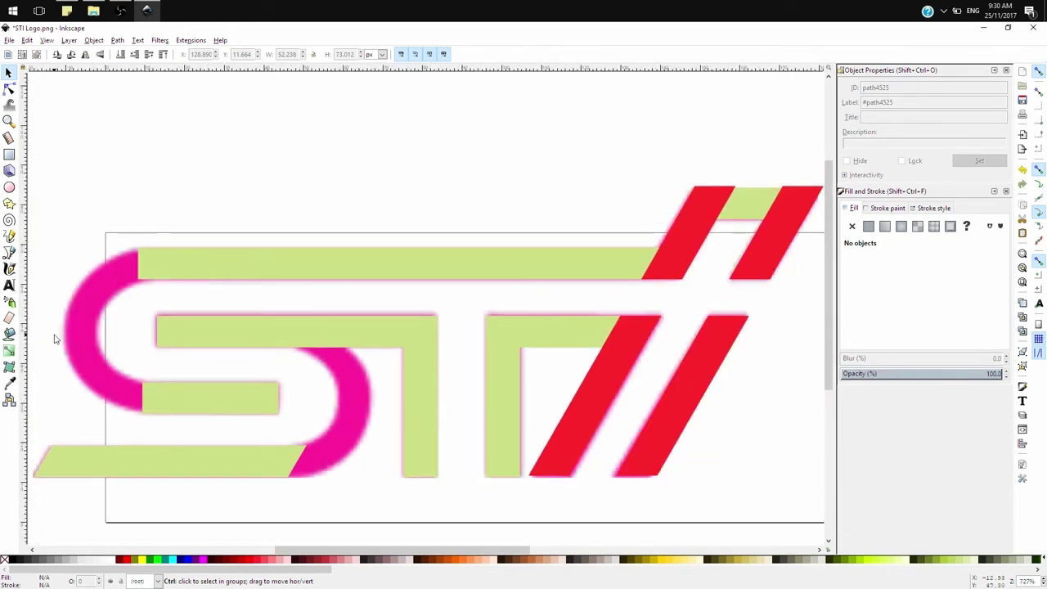
{"action": "scroll", "coordinate": [65, 320], "scroll_direction": "up", "scroll_amount": 1}
{"action": "scroll", "coordinate": [64, 325], "scroll_direction": "up", "scroll_amount": 1}
{"action": "left_click", "coordinate": [267, 471]}
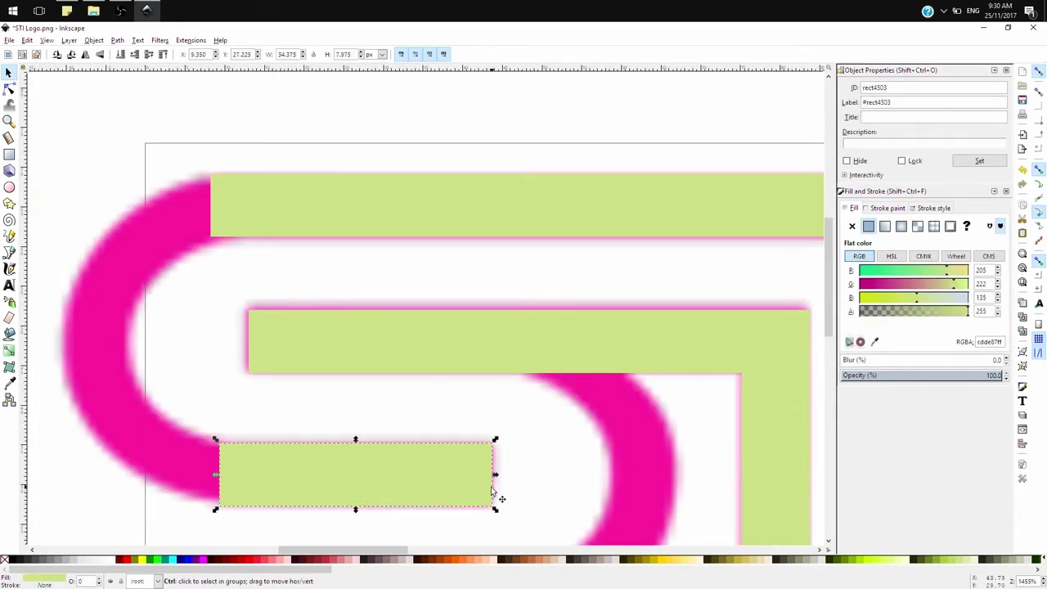
- Duplicate the lower bar and scale the copy into a tall block at its left end
{"action": "key", "text": "ctrl+d"}
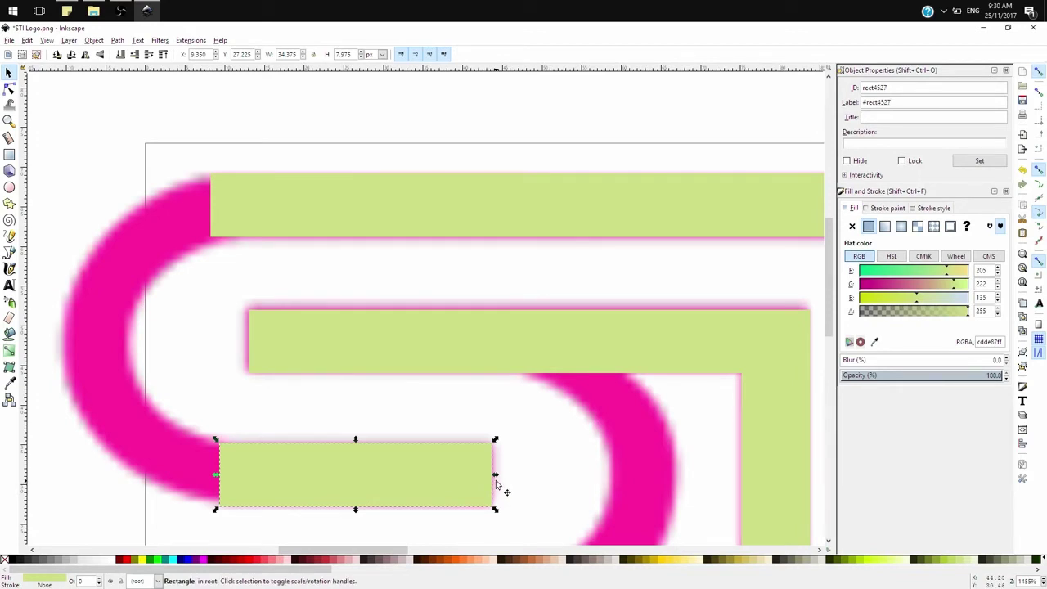
{"action": "left_click_drag", "start_coordinate": [496, 480], "coordinate": [70, 448]}
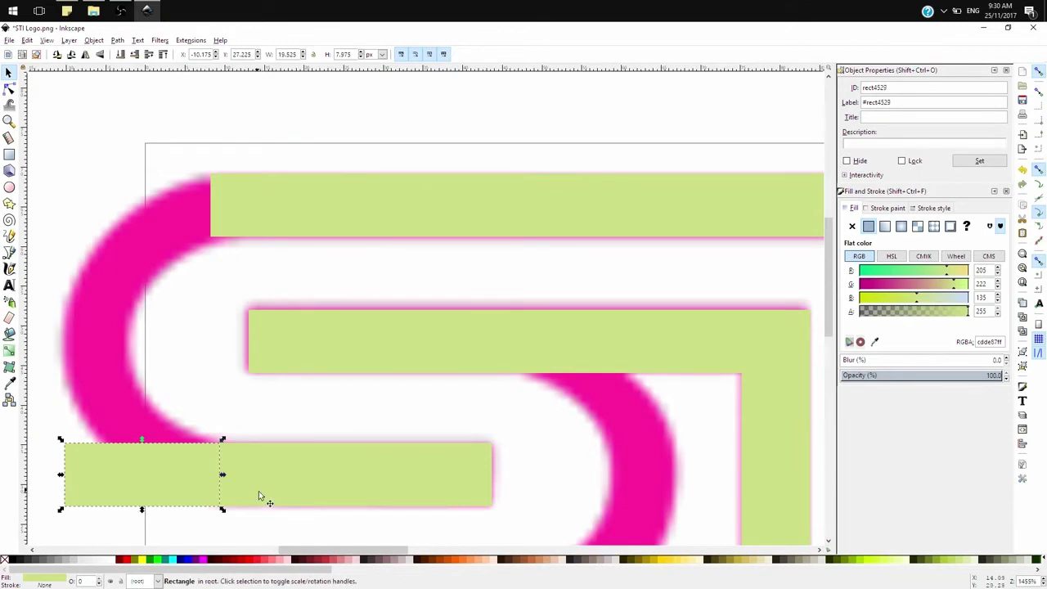
{"action": "left_click_drag", "start_coordinate": [222, 476], "coordinate": [123, 371]}
{"action": "left_click_drag", "start_coordinate": [96, 438], "coordinate": [79, 311]}
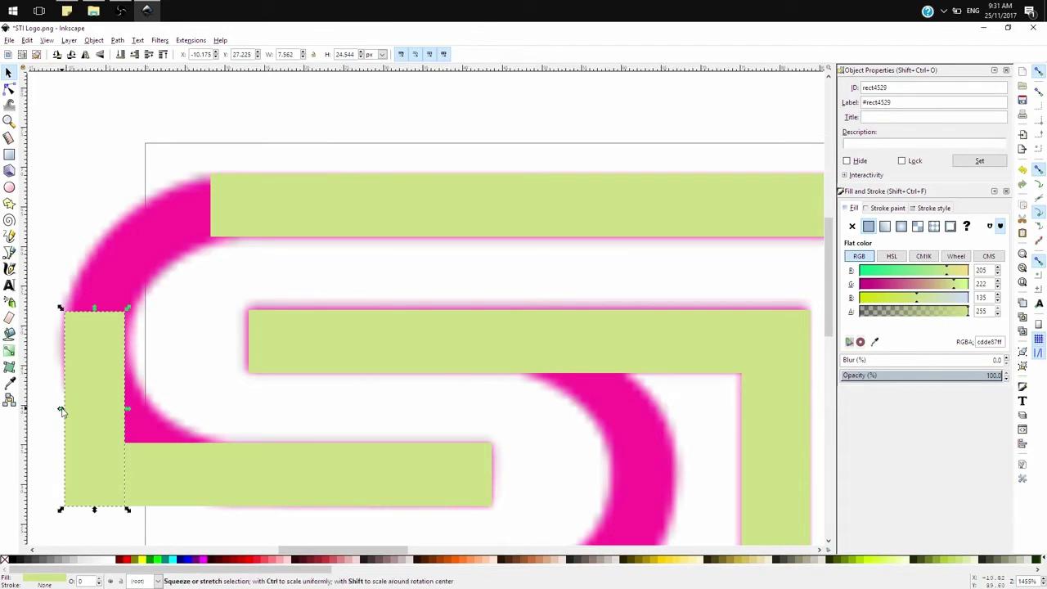
{"action": "left_click_drag", "start_coordinate": [61, 410], "coordinate": [57, 409]}
{"action": "left_click_drag", "start_coordinate": [128, 410], "coordinate": [130, 407]}
- Union the block with the lower bar into one 19.938 × 24.945 px L-shaped path
{"action": "left_click", "coordinate": [194, 482], "text": "shift"}
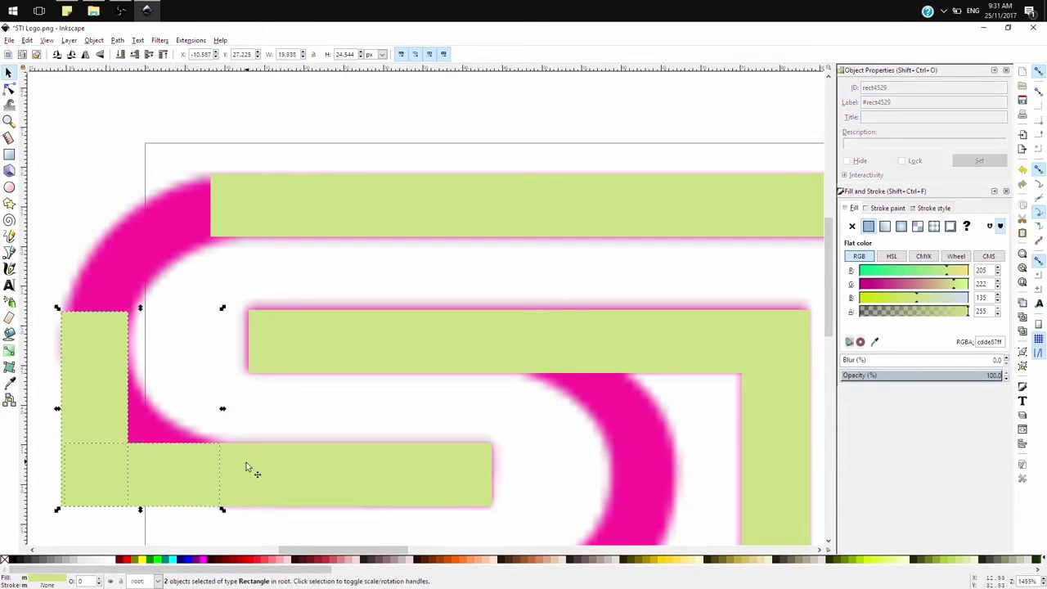
{"action": "left_click", "coordinate": [118, 41]}
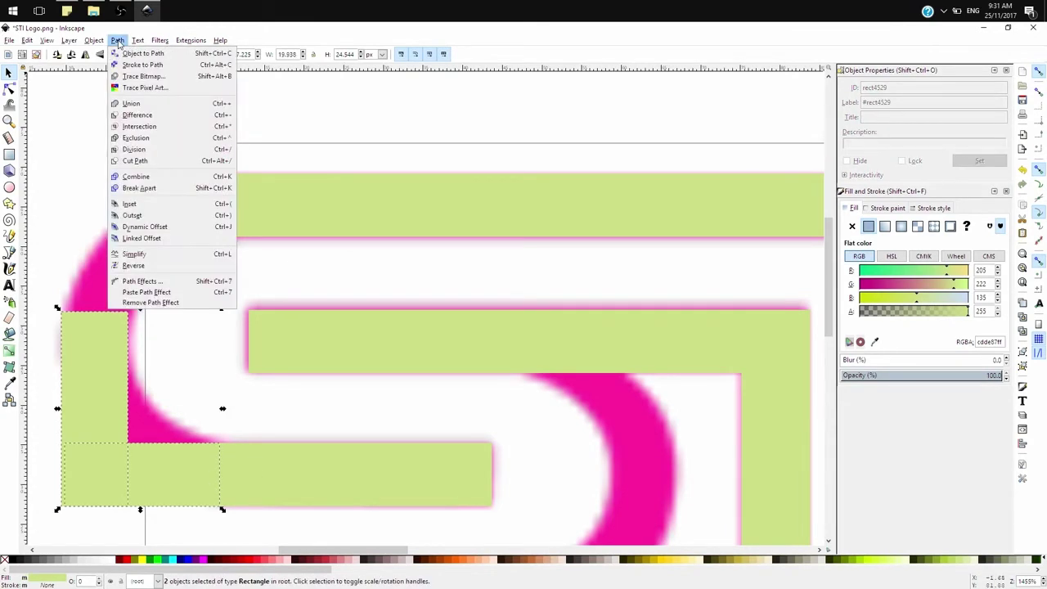
{"action": "left_click", "coordinate": [153, 106]}
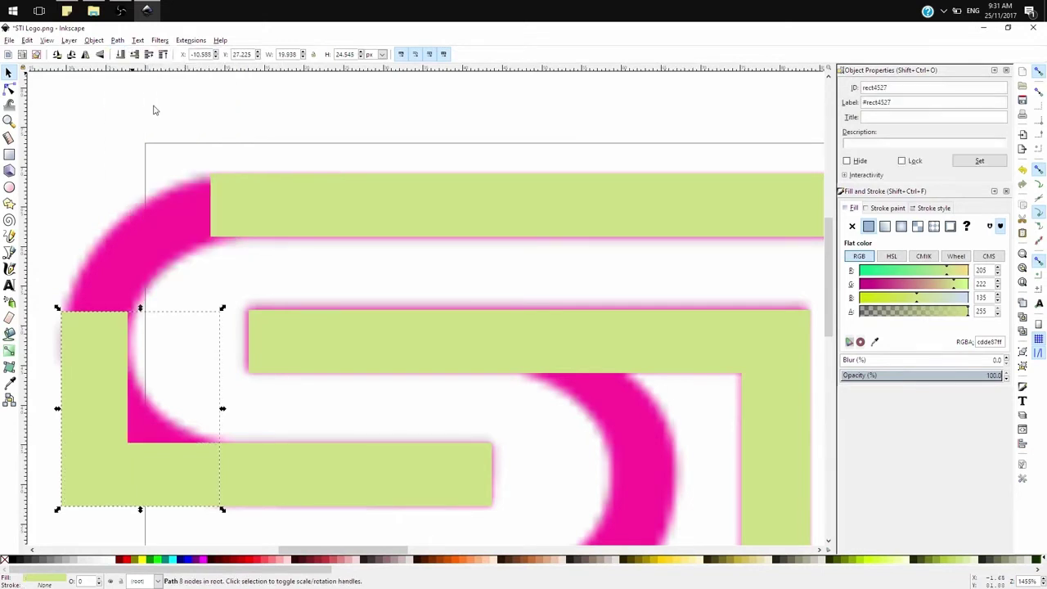
- Using the Node tool, drag the L-shape's corner nodes toward the S's lower-left bend
{"action": "key", "text": "n"}
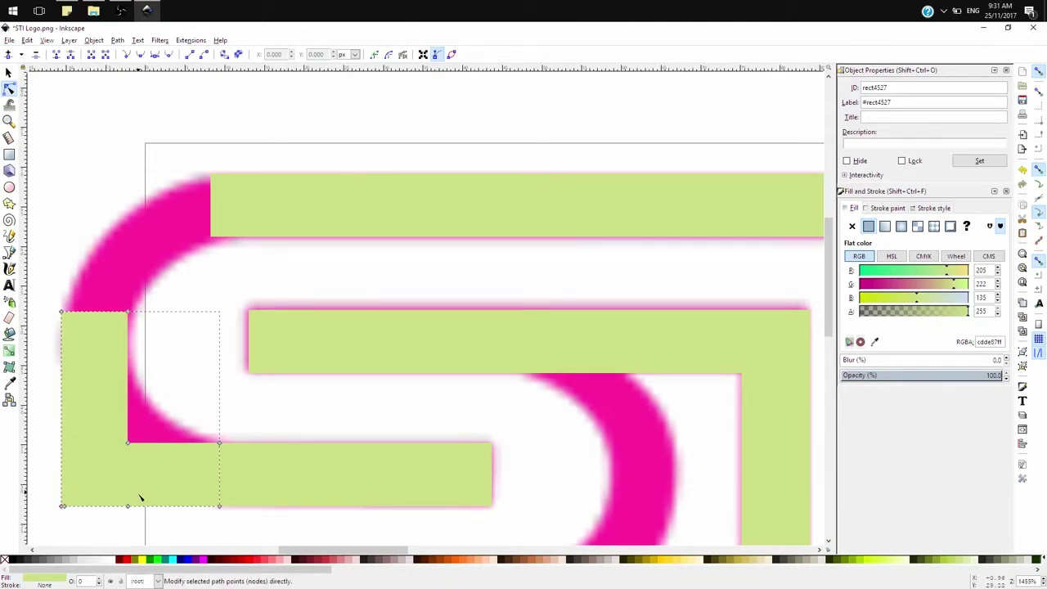
{"action": "left_click_drag", "start_coordinate": [128, 445], "coordinate": [97, 366]}
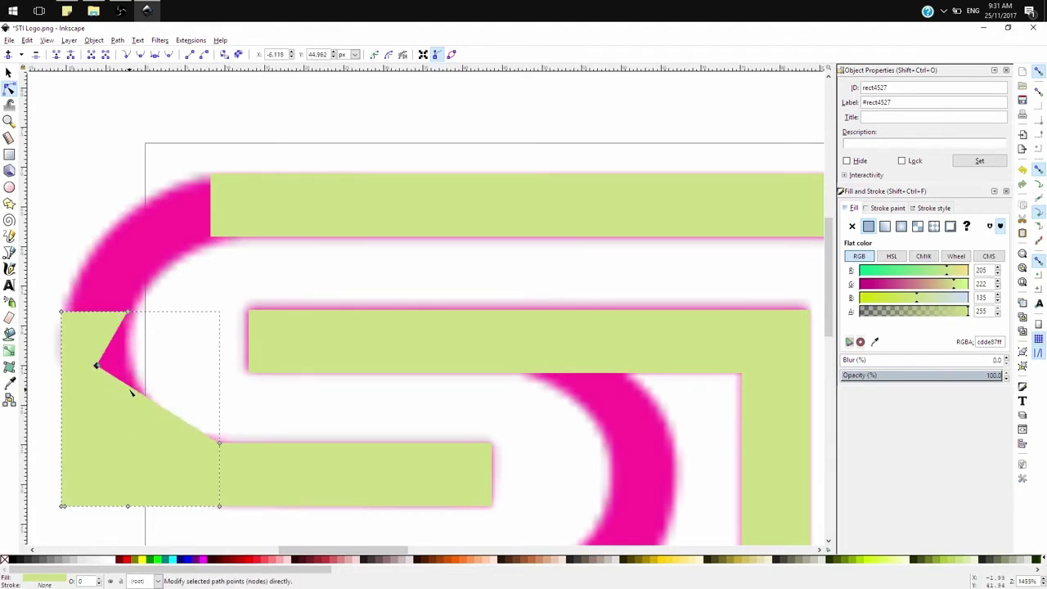
{"action": "left_click_drag", "start_coordinate": [63, 504], "coordinate": [147, 463]}
{"action": "left_click_drag", "start_coordinate": [63, 507], "coordinate": [93, 418]}
{"action": "left_click_drag", "start_coordinate": [128, 506], "coordinate": [181, 474]}
{"action": "scroll", "coordinate": [161, 501], "scroll_direction": "up", "scroll_amount": 1}
{"action": "scroll", "coordinate": [162, 501], "scroll_direction": "up", "scroll_amount": 1}
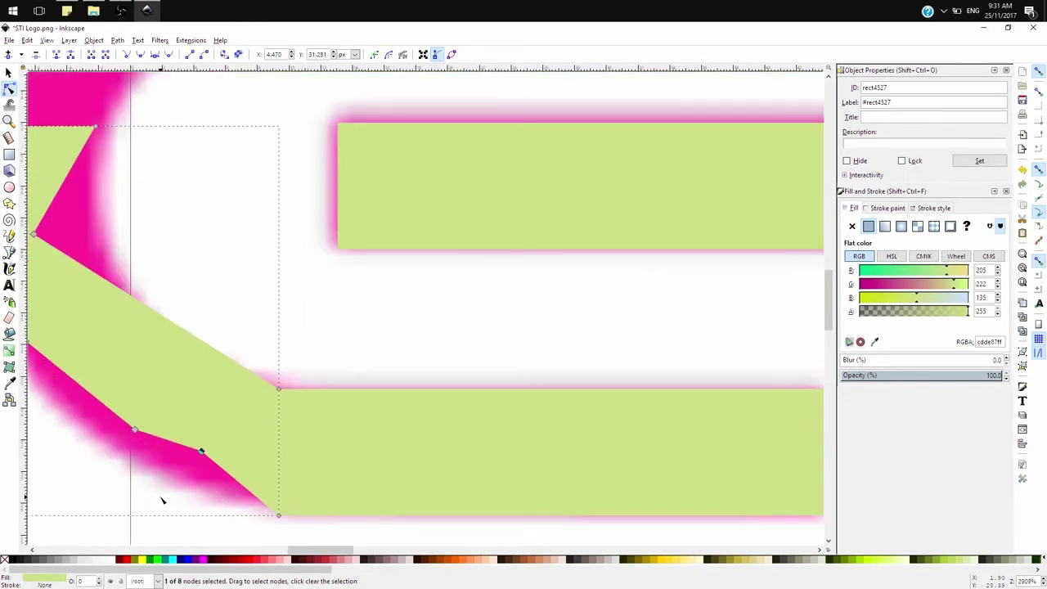
- Add a node on the lower edge and pull the lower-edge nodes out along the pink curve
{"action": "double_click", "coordinate": [241, 484]}
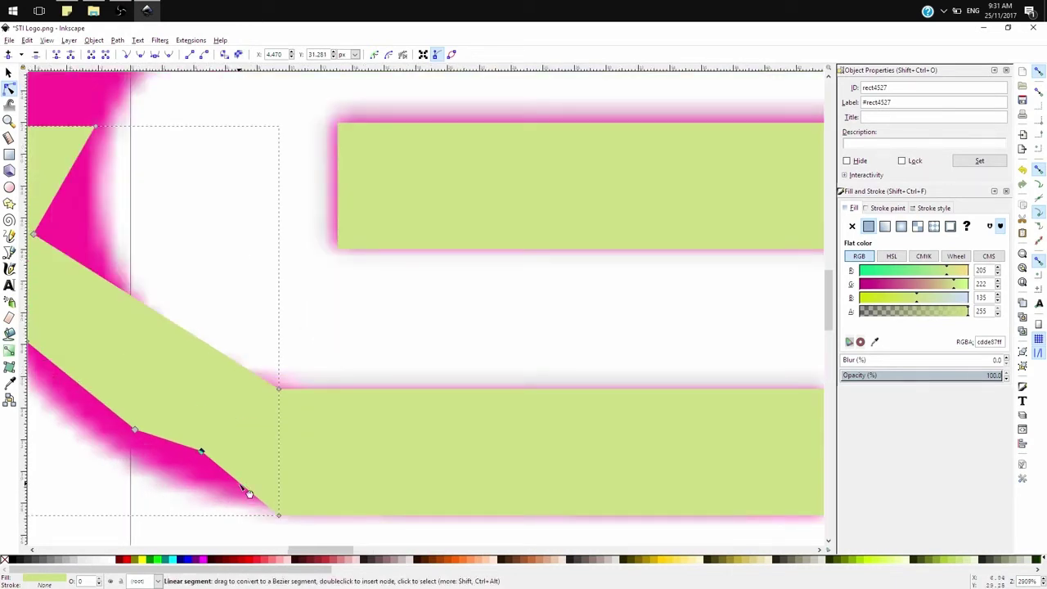
{"action": "left_click_drag", "start_coordinate": [240, 484], "coordinate": [226, 499]}
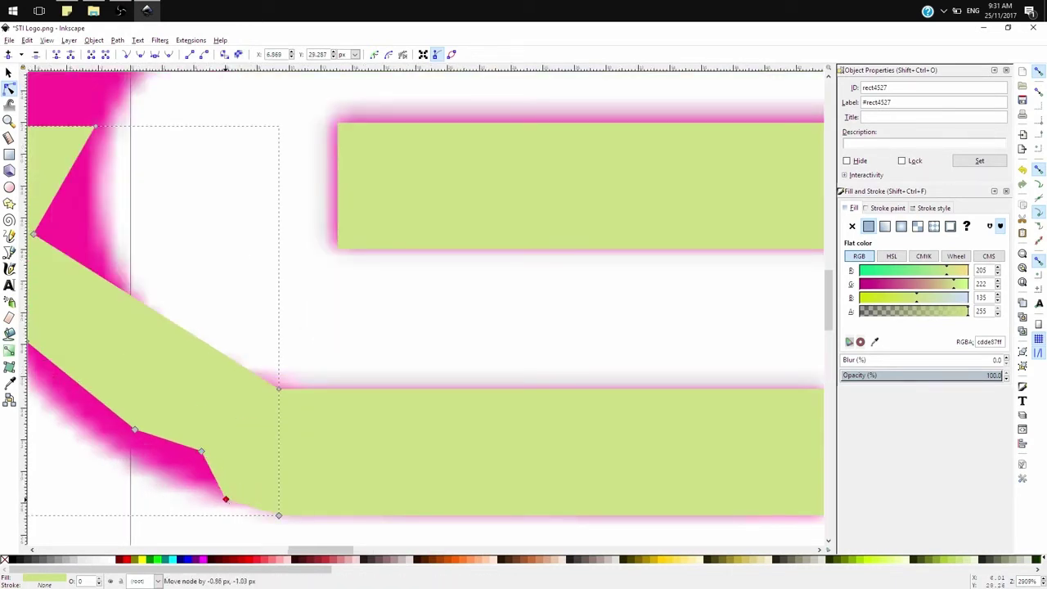
{"action": "left_click_drag", "start_coordinate": [202, 452], "coordinate": [160, 472]}
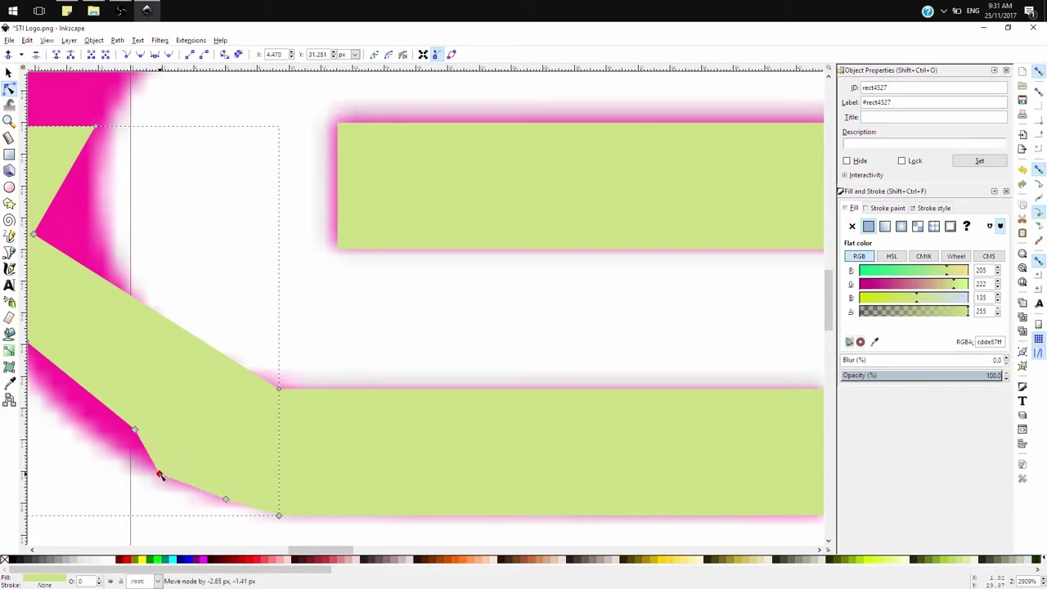
{"action": "left_click_drag", "start_coordinate": [135, 431], "coordinate": [99, 441]}
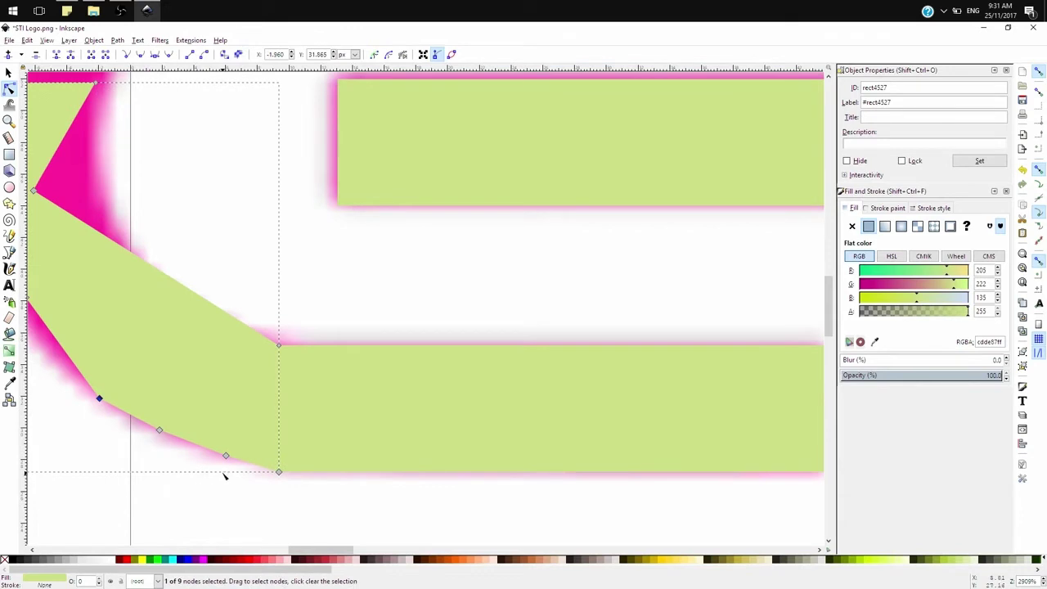
{"action": "left_click_drag", "start_coordinate": [302, 549], "coordinate": [252, 550]}
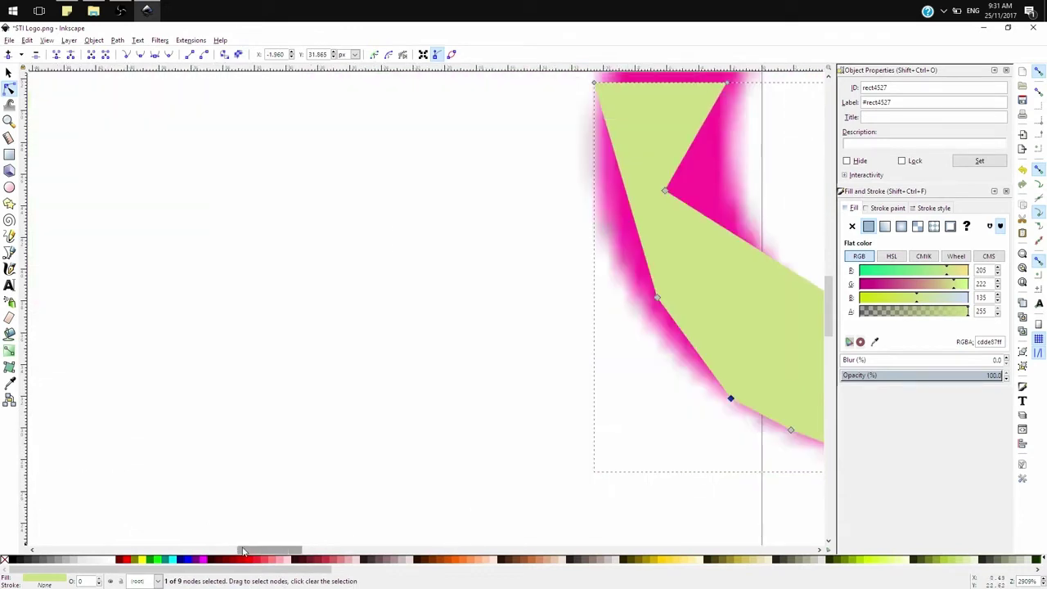
- Insert two nodes on the left edge and bend it outward to follow the S's outer curve
{"action": "double_click", "coordinate": [627, 194]}
{"action": "left_click_drag", "start_coordinate": [626, 194], "coordinate": [605, 194]}
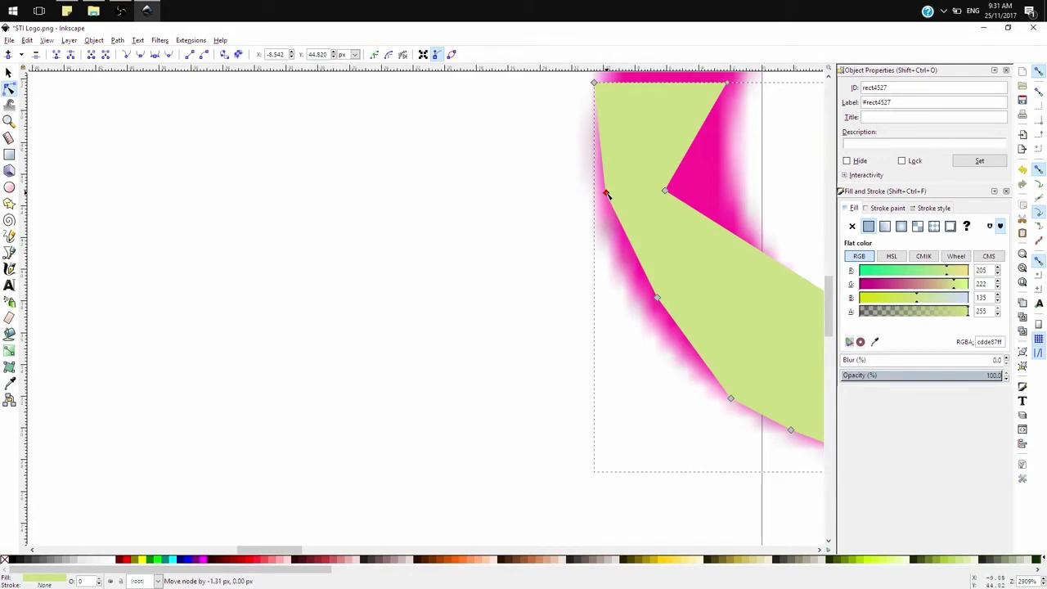
{"action": "double_click", "coordinate": [638, 250]}
{"action": "left_click_drag", "start_coordinate": [638, 250], "coordinate": [624, 255]}
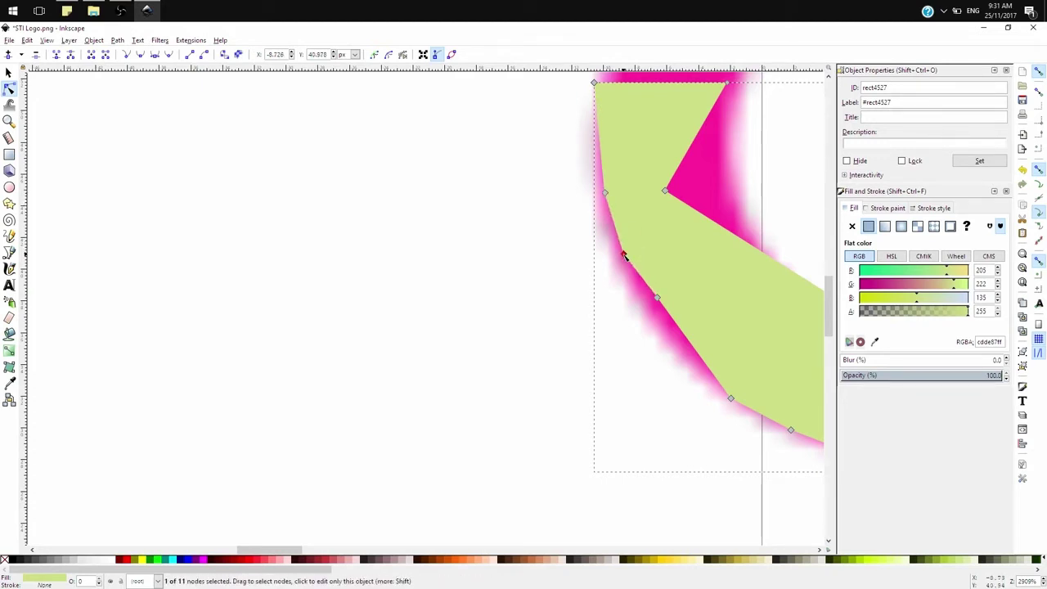
{"action": "left_click_drag", "start_coordinate": [656, 298], "coordinate": [655, 328]}
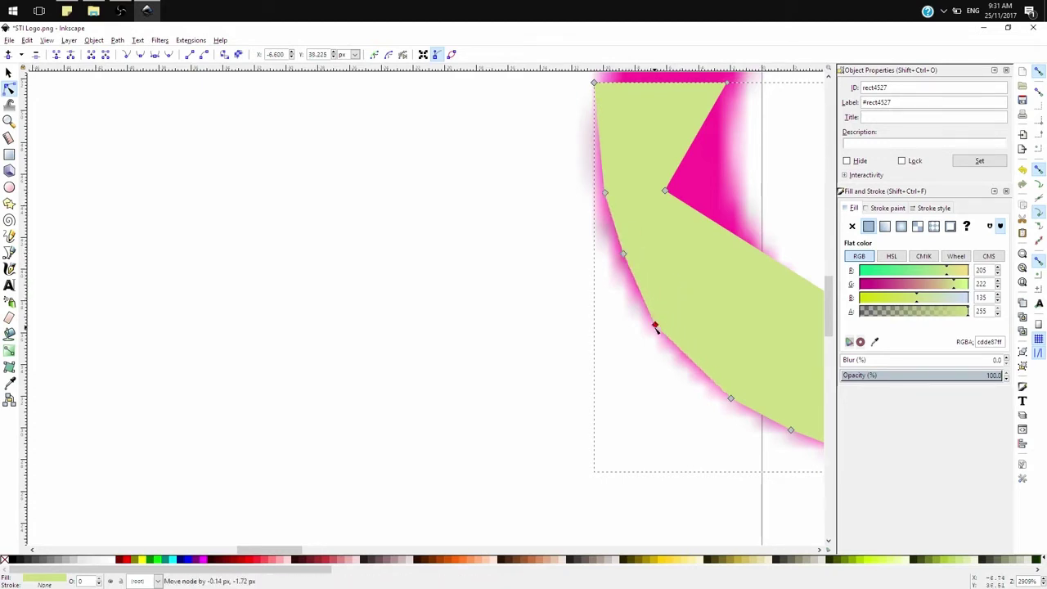
{"action": "left_click", "coordinate": [818, 551]}
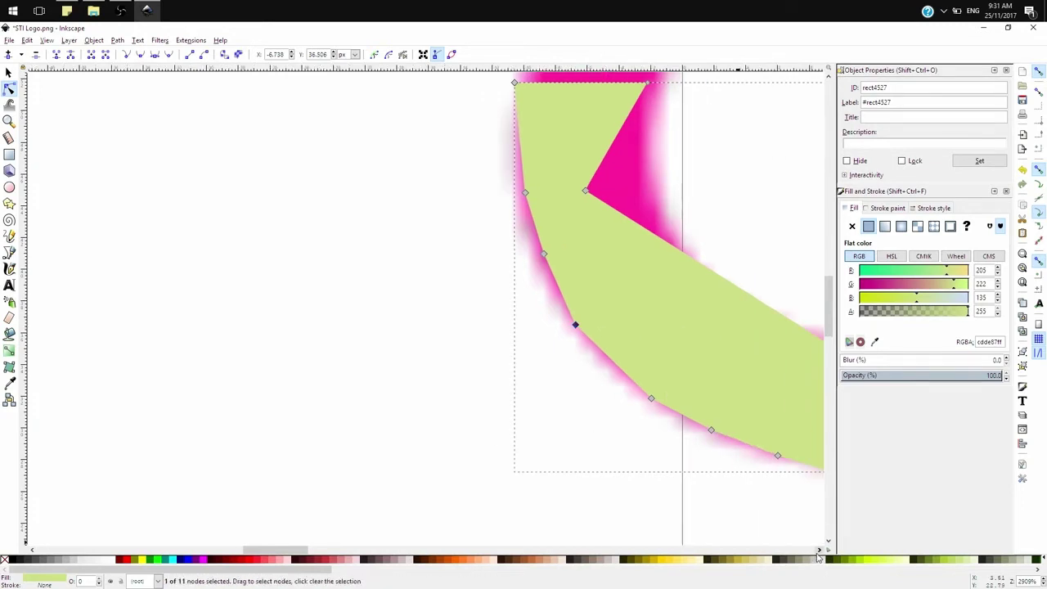
{"action": "left_click", "coordinate": [818, 551]}
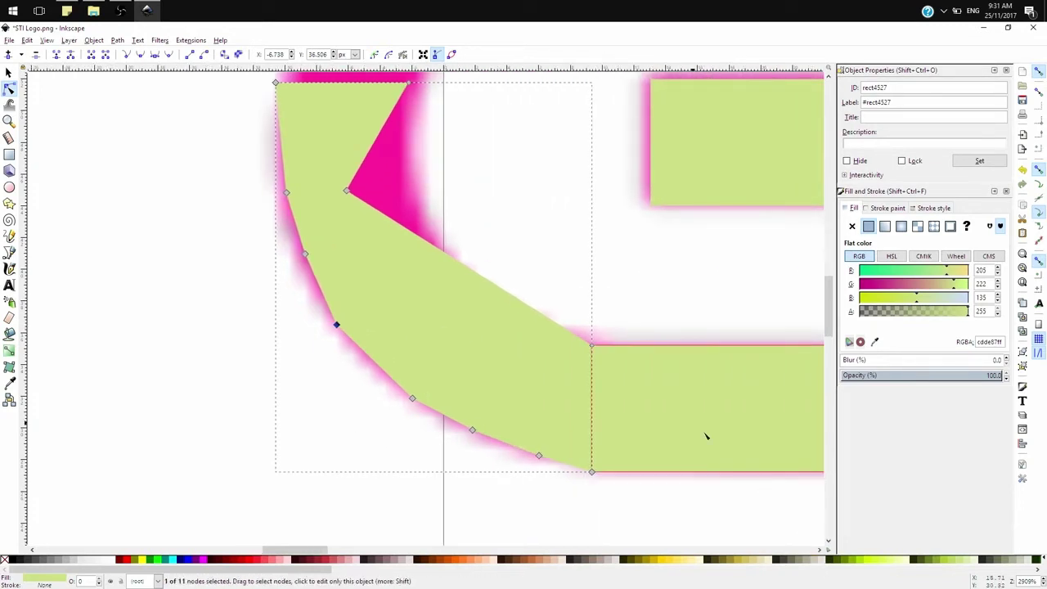
{"action": "double_click", "coordinate": [397, 222]}
- Pull the inner-edge node down and add four more nodes, lifting each onto the pink inner curve
{"action": "left_click_drag", "start_coordinate": [395, 222], "coordinate": [381, 303]}
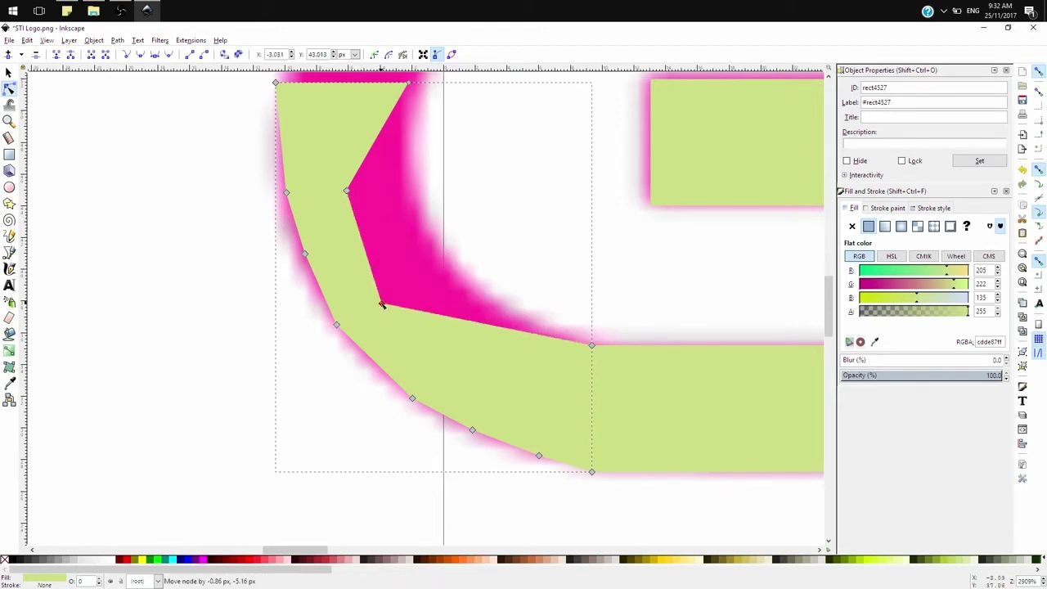
{"action": "double_click", "coordinate": [542, 341]}
{"action": "mouse_move", "coordinate": [542, 341]}
{"action": "left_mouse_down"}
{"action": "mouse_move", "coordinate": [542, 355]}
{"action": "mouse_move", "coordinate": [550, 333]}
{"action": "left_mouse_up"}
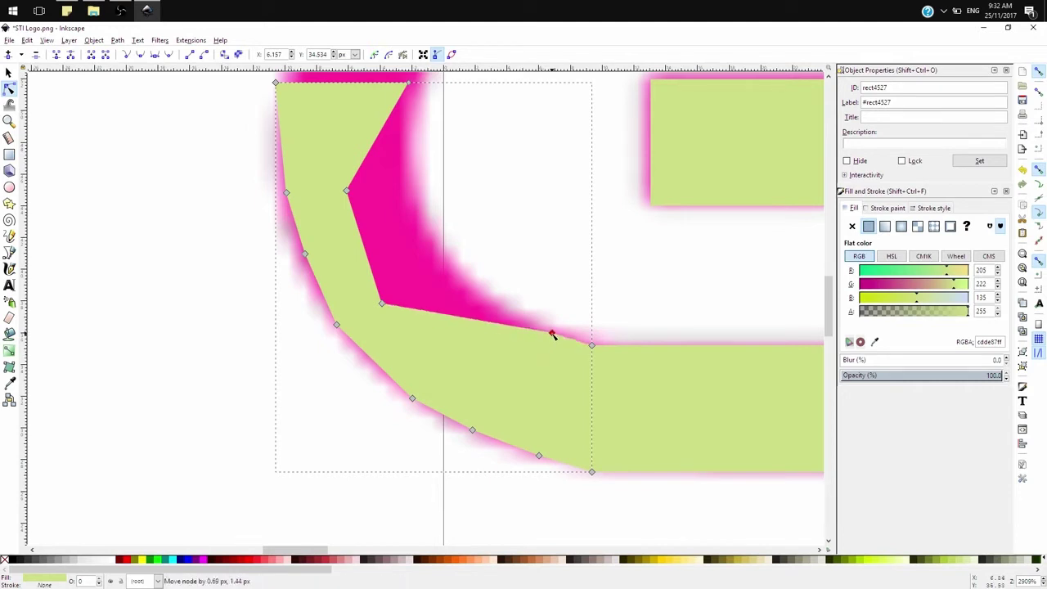
{"action": "double_click", "coordinate": [493, 323]}
{"action": "left_click_drag", "start_coordinate": [493, 323], "coordinate": [497, 313]}
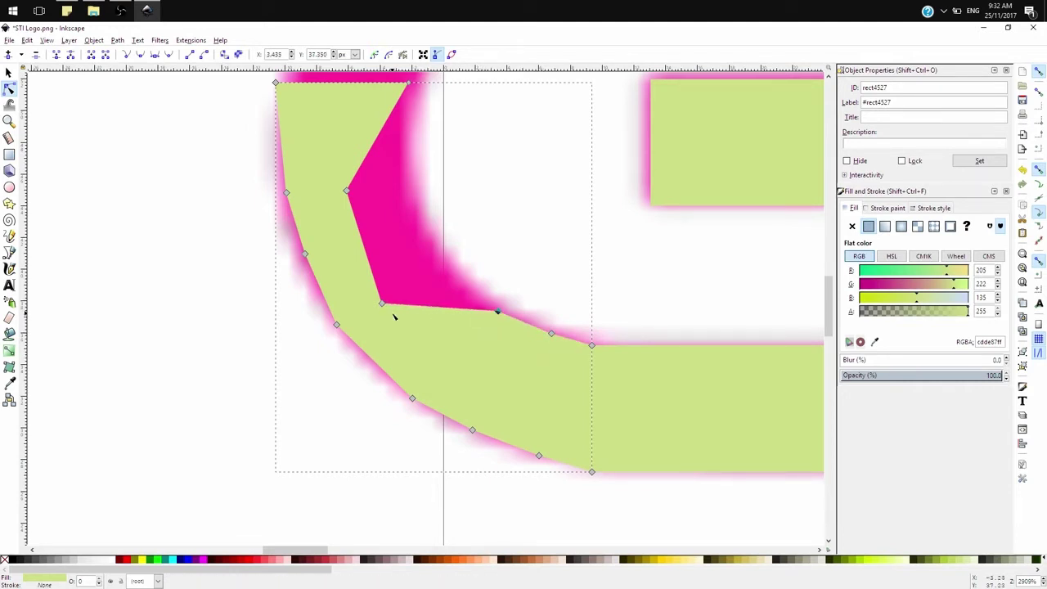
{"action": "double_click", "coordinate": [431, 307]}
{"action": "left_click_drag", "start_coordinate": [432, 307], "coordinate": [459, 285]}
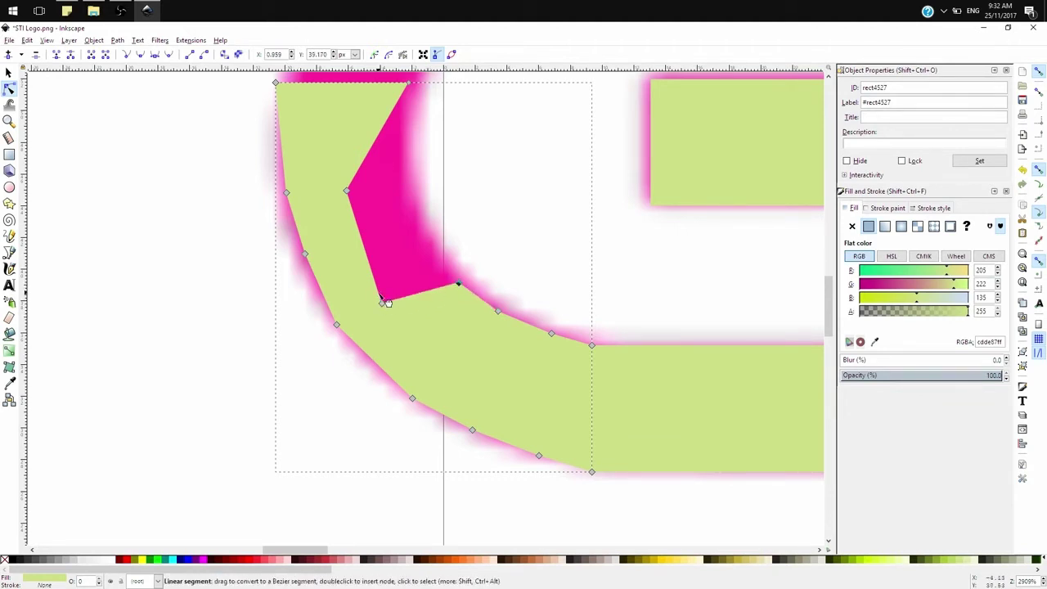
{"action": "double_click", "coordinate": [421, 305]}
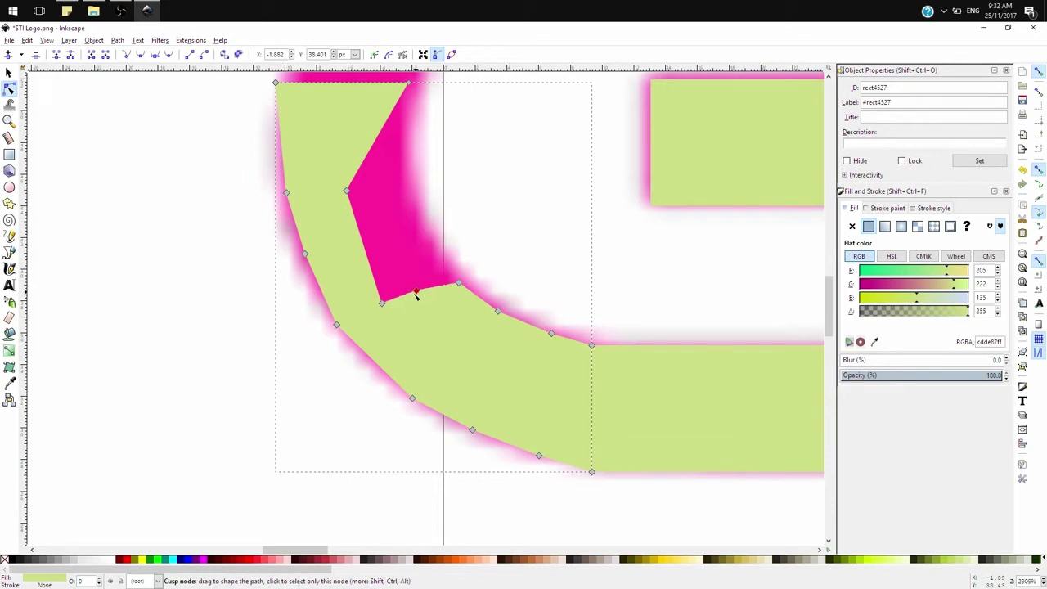